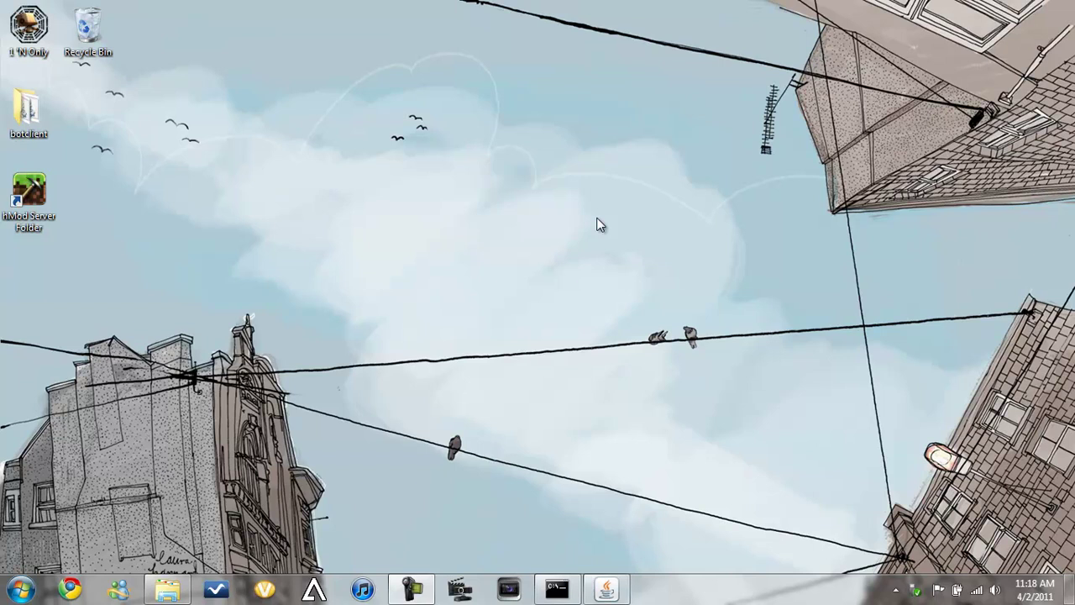
Open the google.com home page in Chrome
left_click_drag(595, 229, 557, 247)
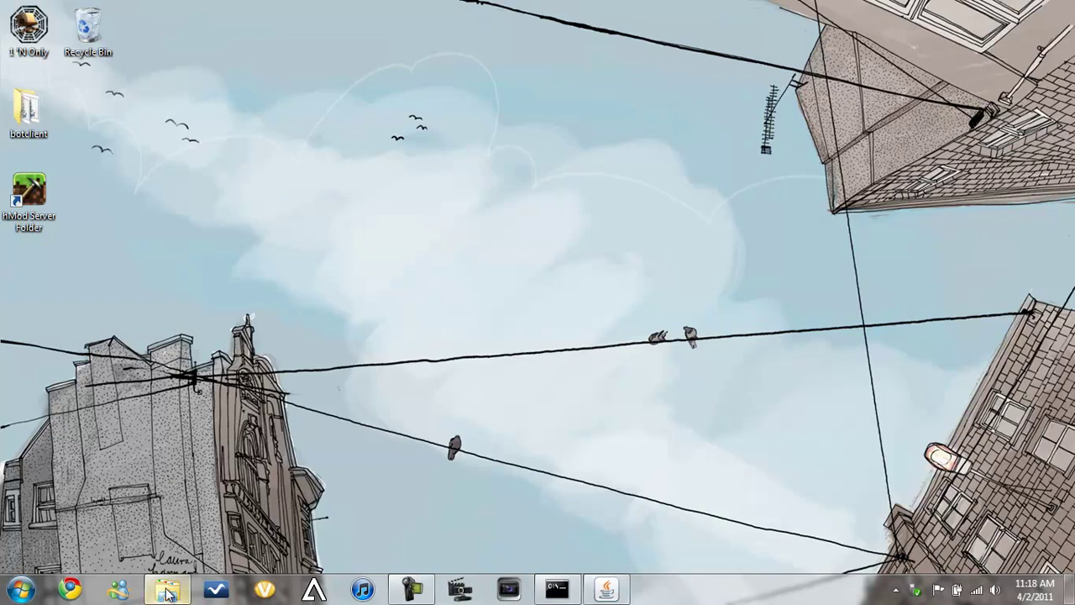
left_click(68, 591)
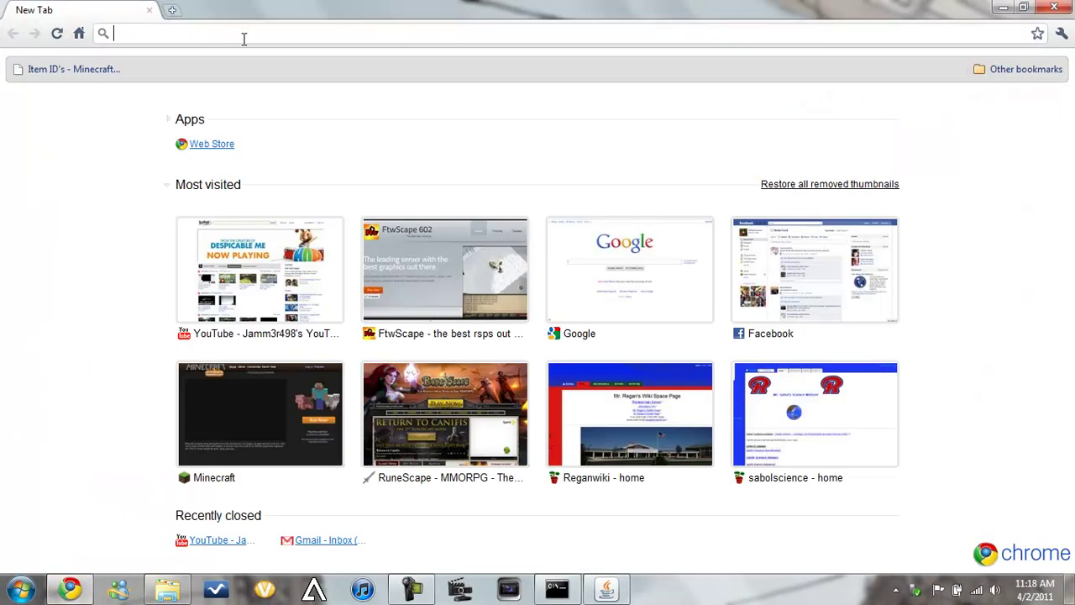
type("gog")
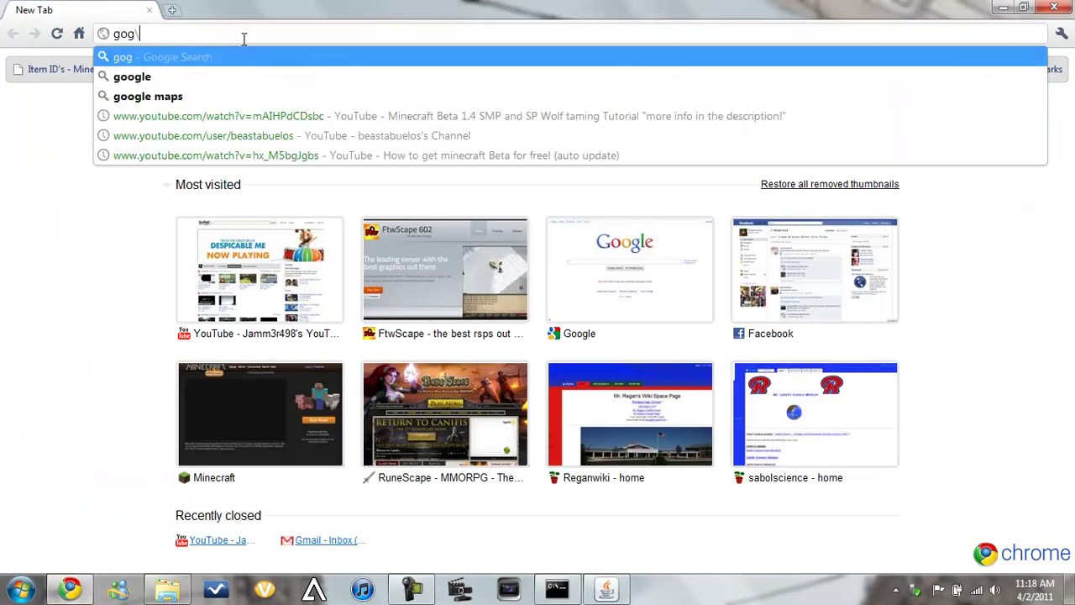
key("BackSpace")
type("ogl")
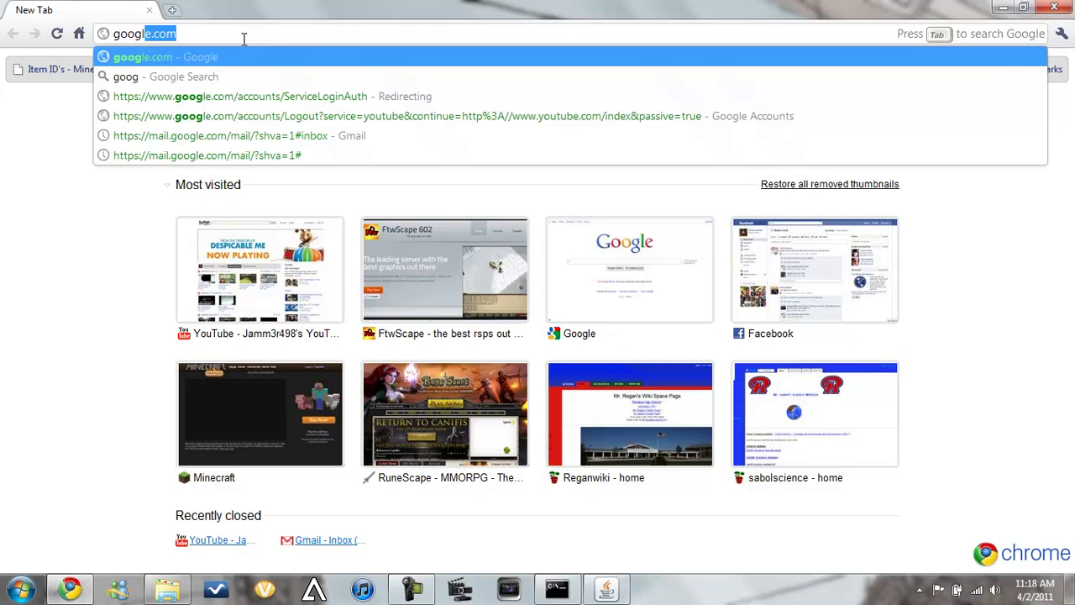
key("Return")
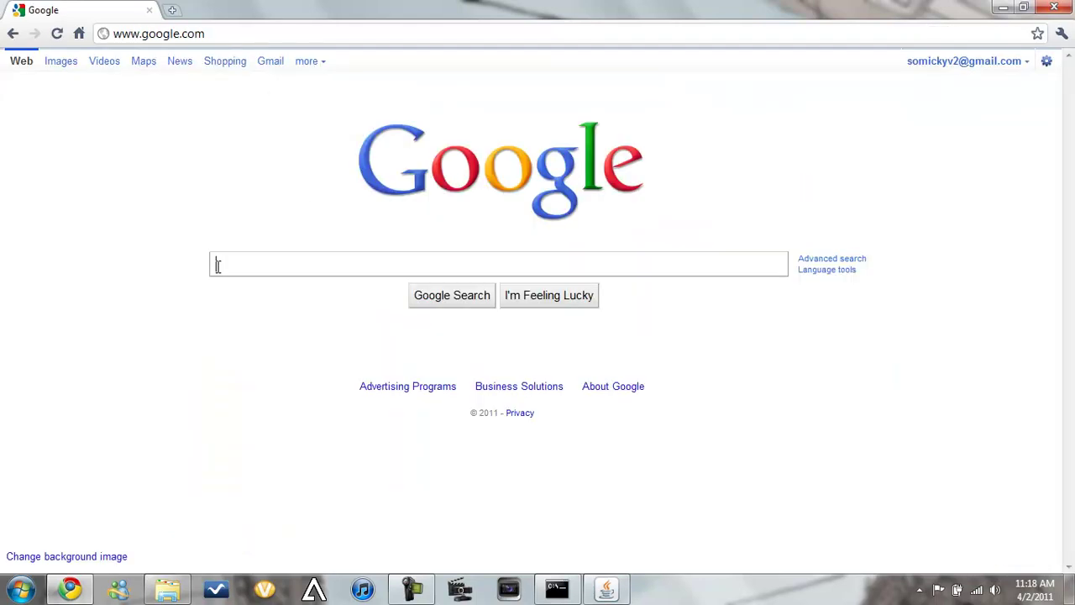
Search Google for "pspdisp" and open the JJS.at PSPdisp project page
type("psp")
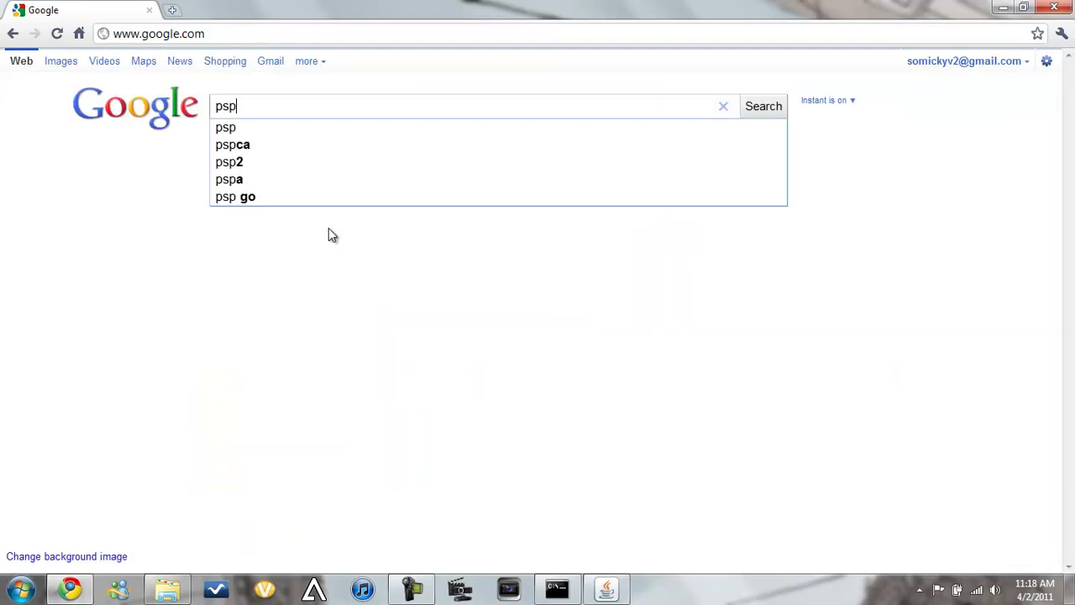
type("disp")
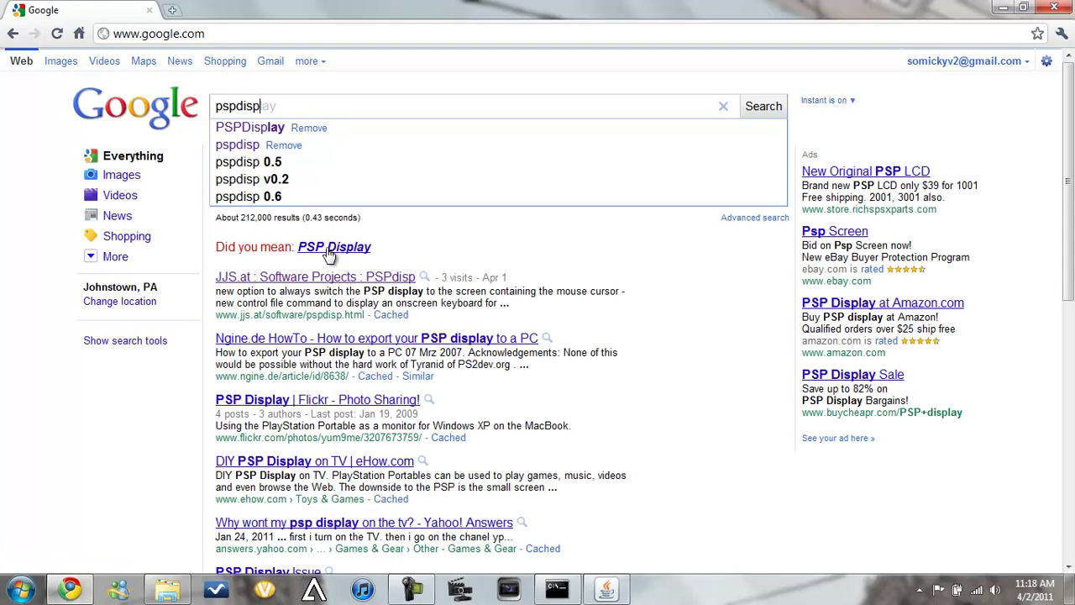
key("Return")
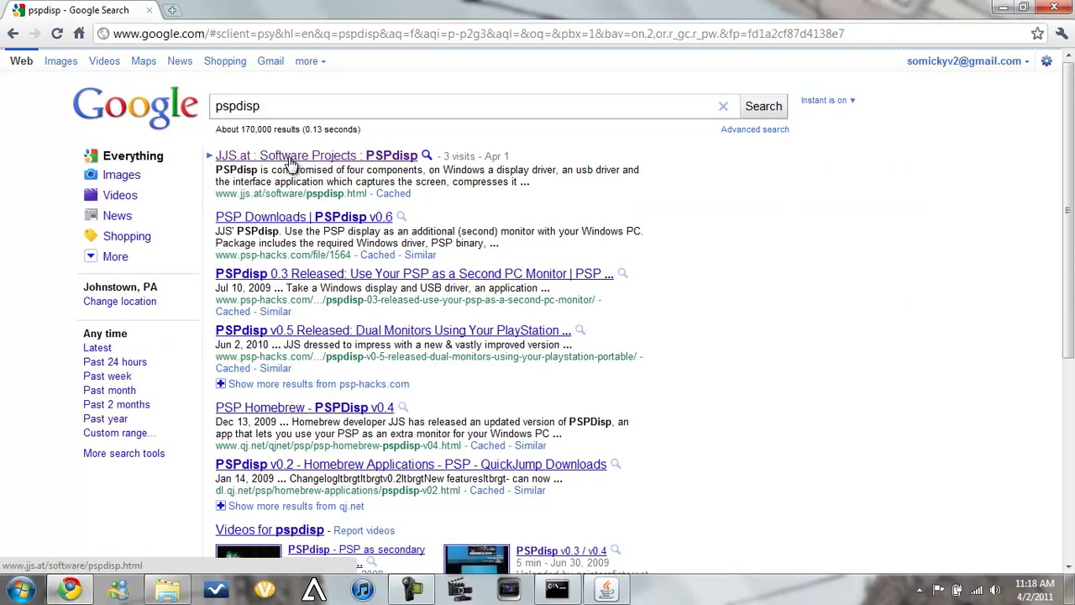
left_click(291, 161)
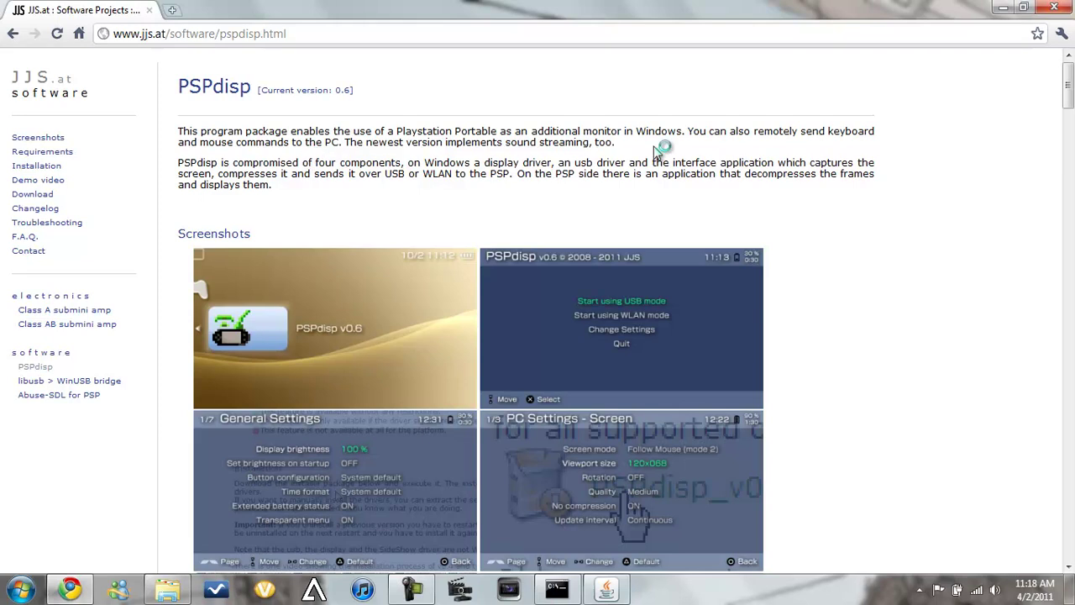
Find the setup file links in the Download section of the PSPdisp page
scroll(915, 185, "down", 3)
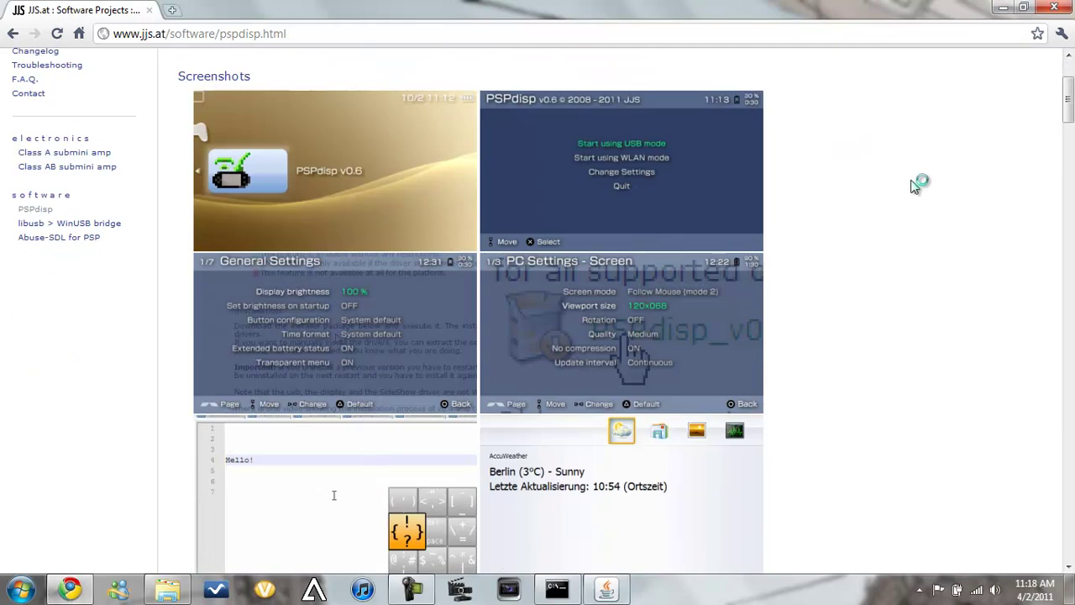
left_click_drag(320, 33, 238, 33)
left_click(325, 34)
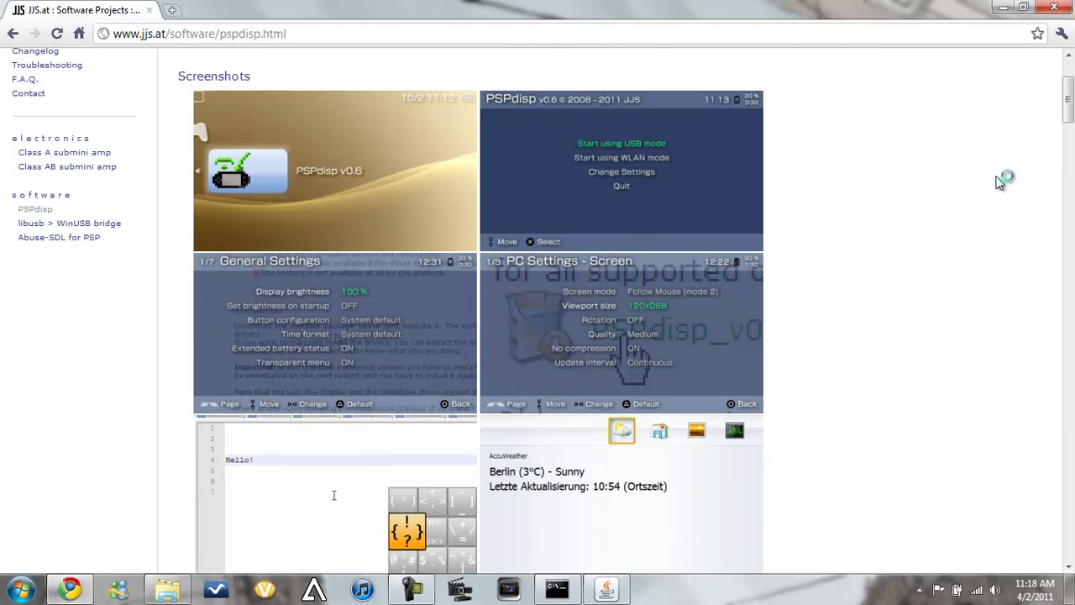
left_click(1067, 141)
left_click_drag(1069, 152, 1070, 239)
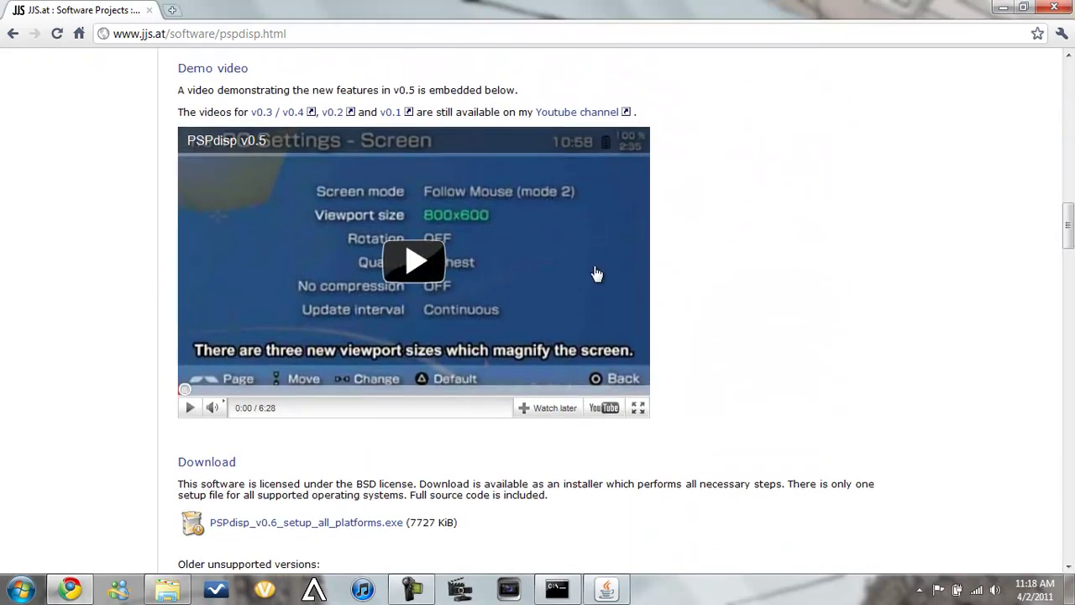
scroll(591, 277, "down", 2)
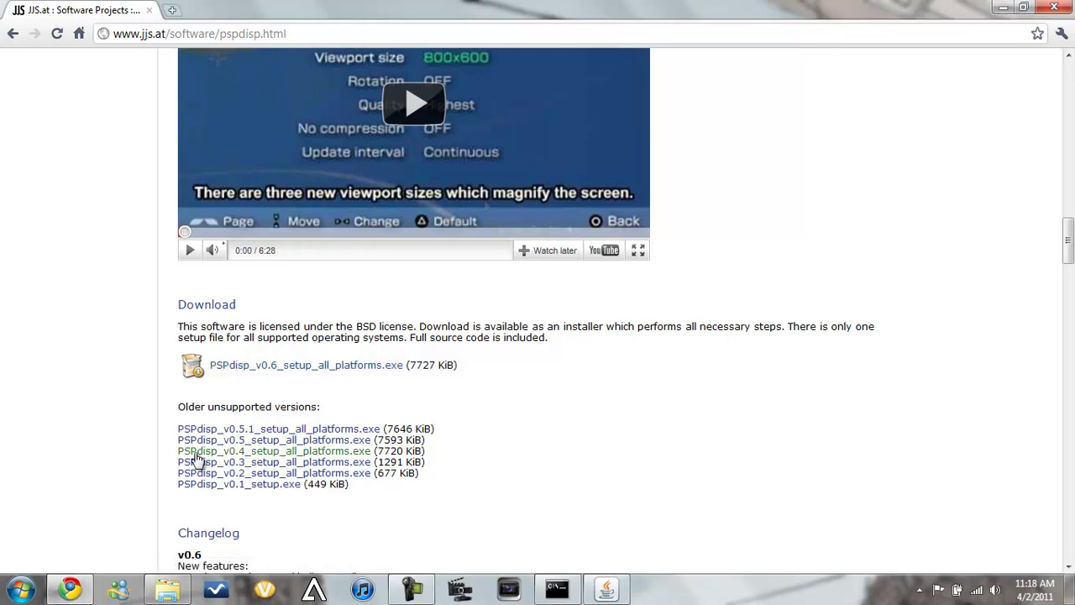
Expand the PSPdisp folder in the list of all installed programs to see its entries
left_click(18, 588)
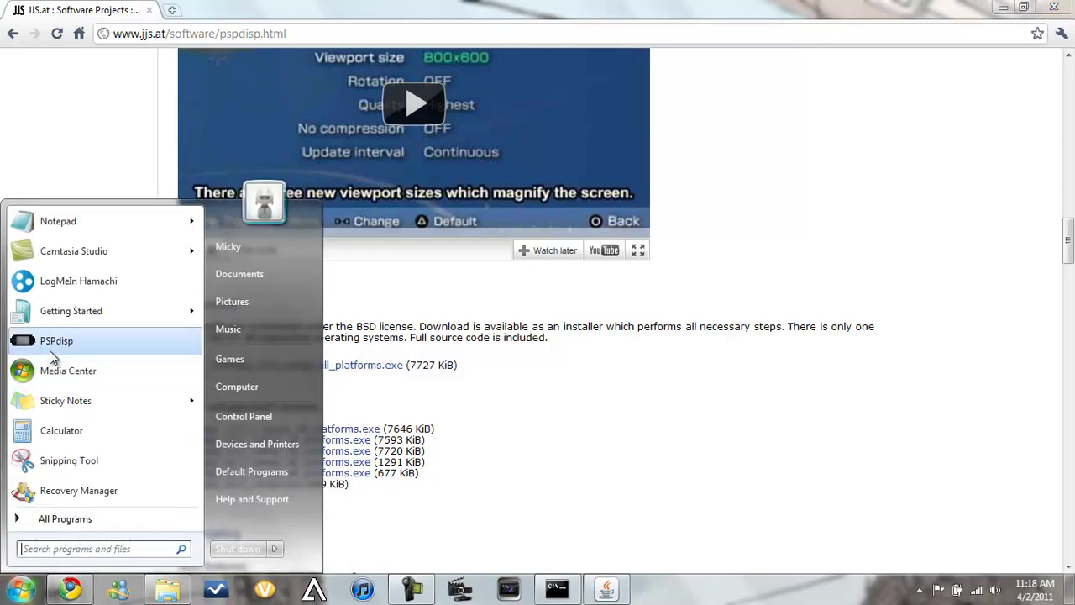
left_click(31, 526)
scroll(79, 427, "down", 10)
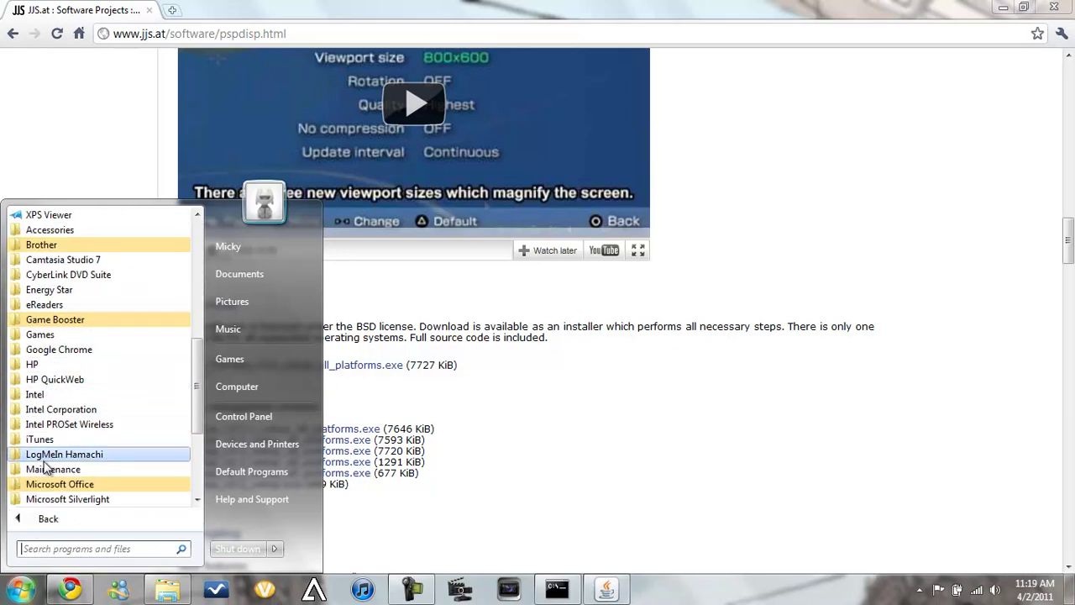
scroll(50, 450, "down", 2)
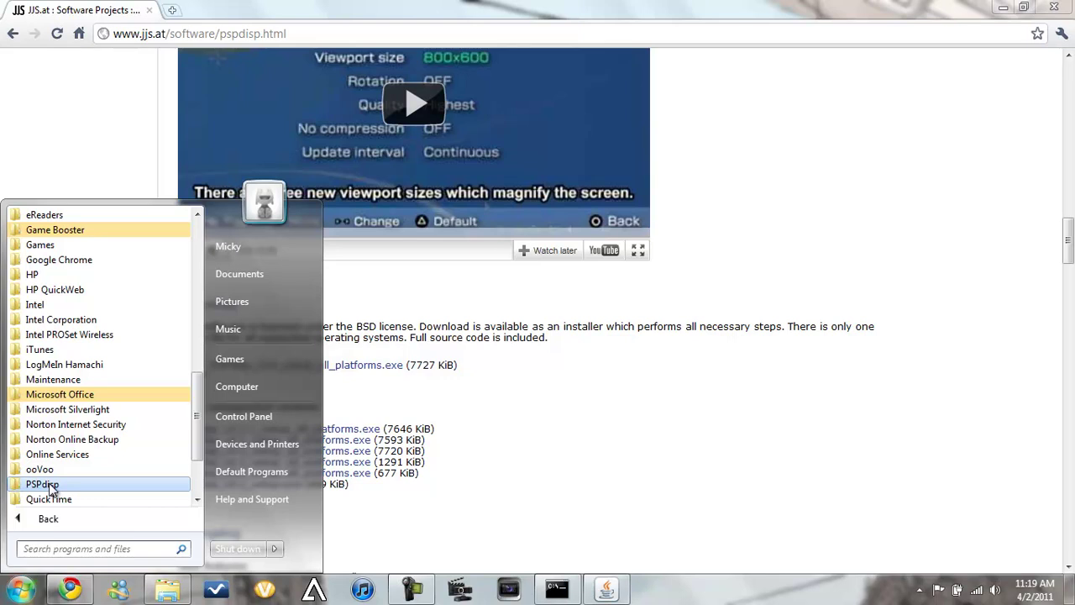
left_click(50, 486)
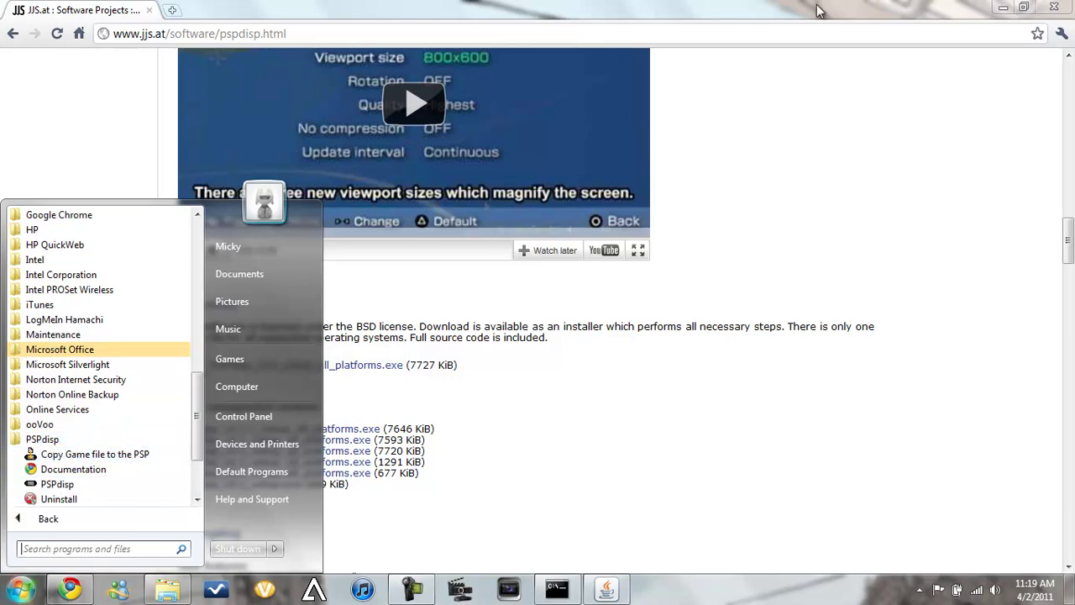
Leave the browser for Windows Explorer and open the PSP folder on Removable Disk (G:)
key("super+d")
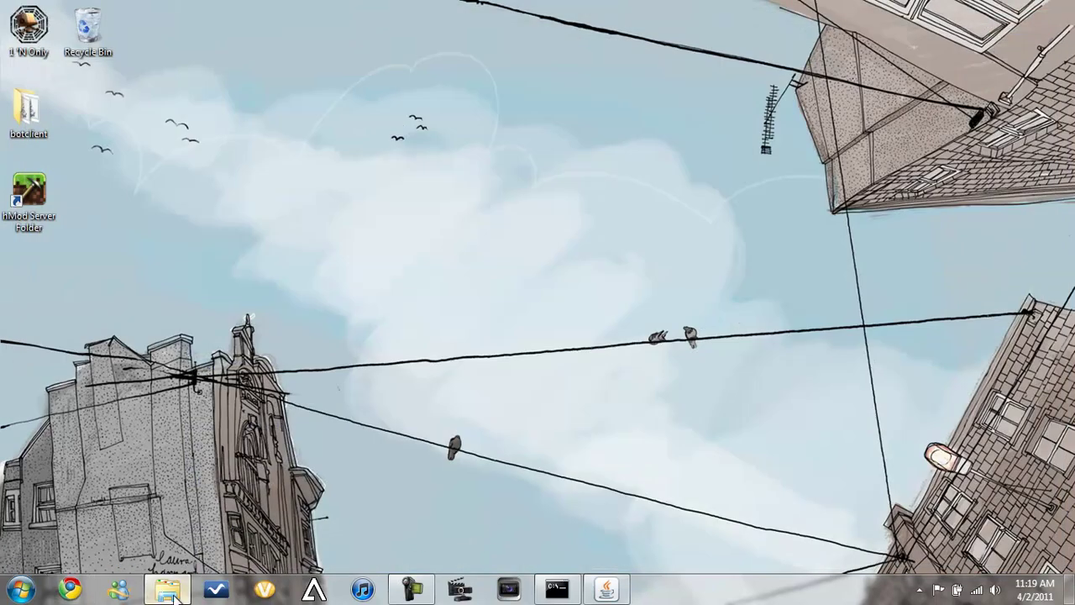
left_click(167, 589)
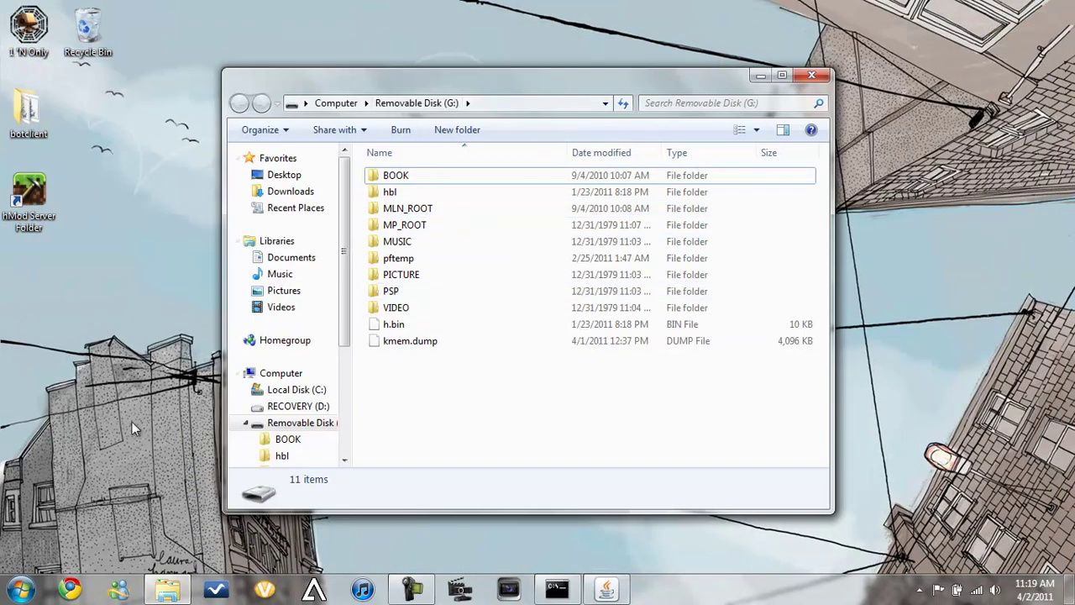
left_click(21, 589)
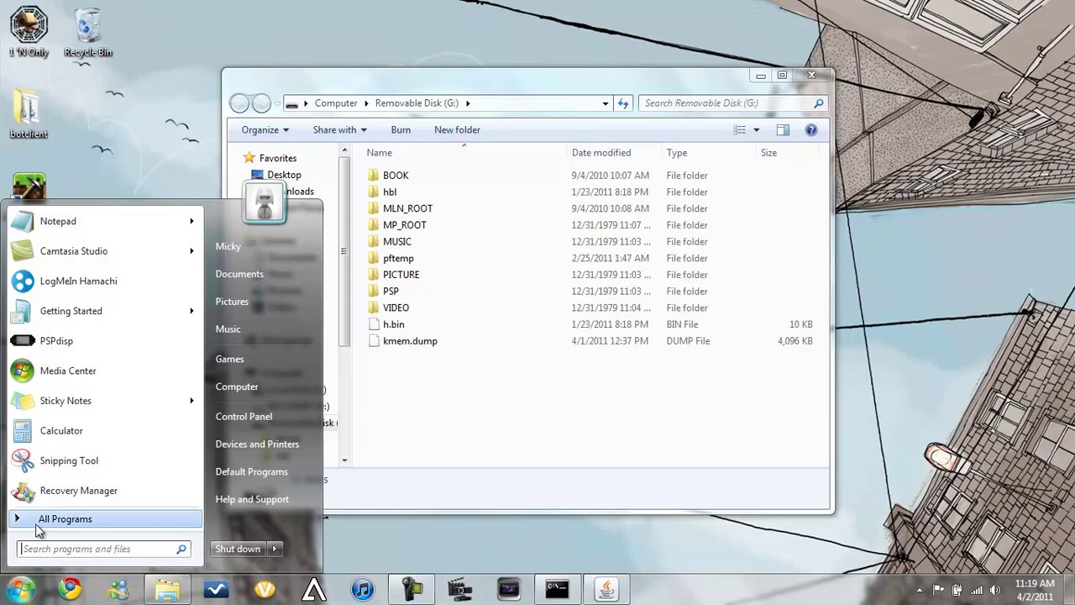
left_click(435, 429)
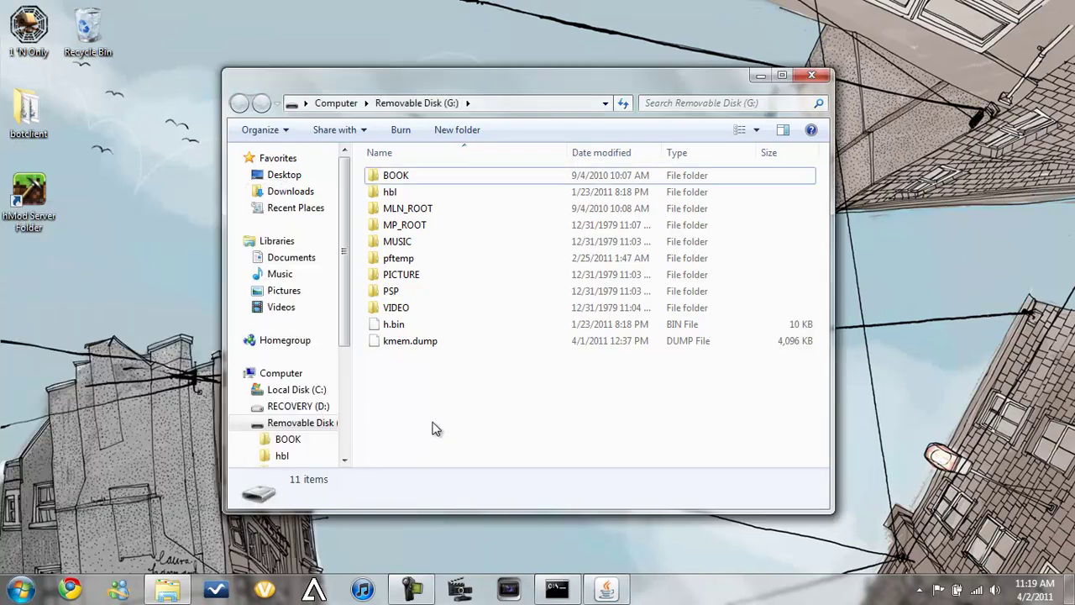
double_click(426, 293)
left_click(410, 236)
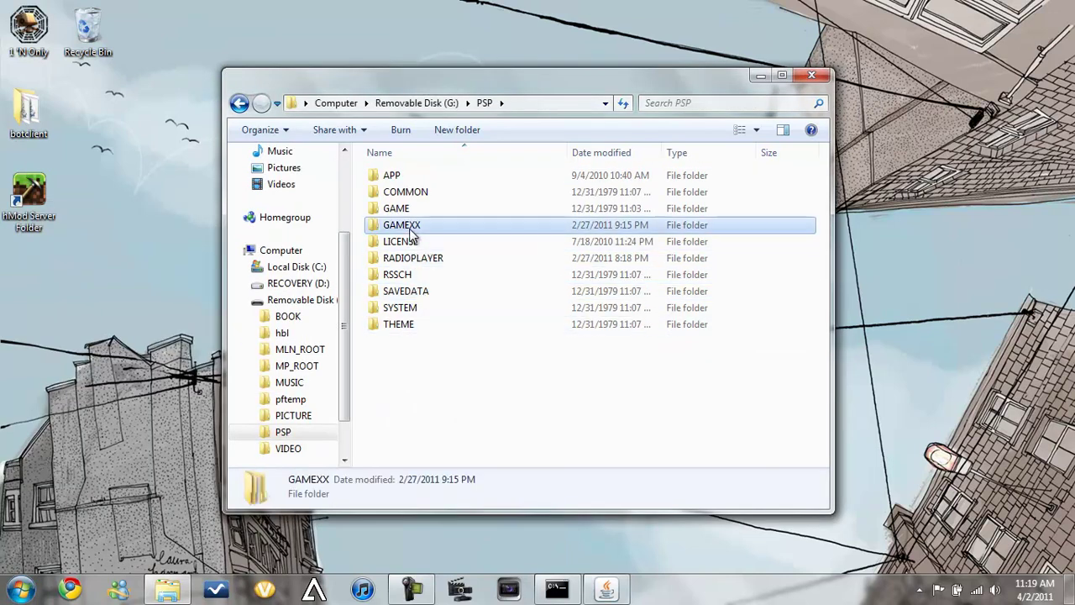
right_click(411, 235)
left_click(763, 408)
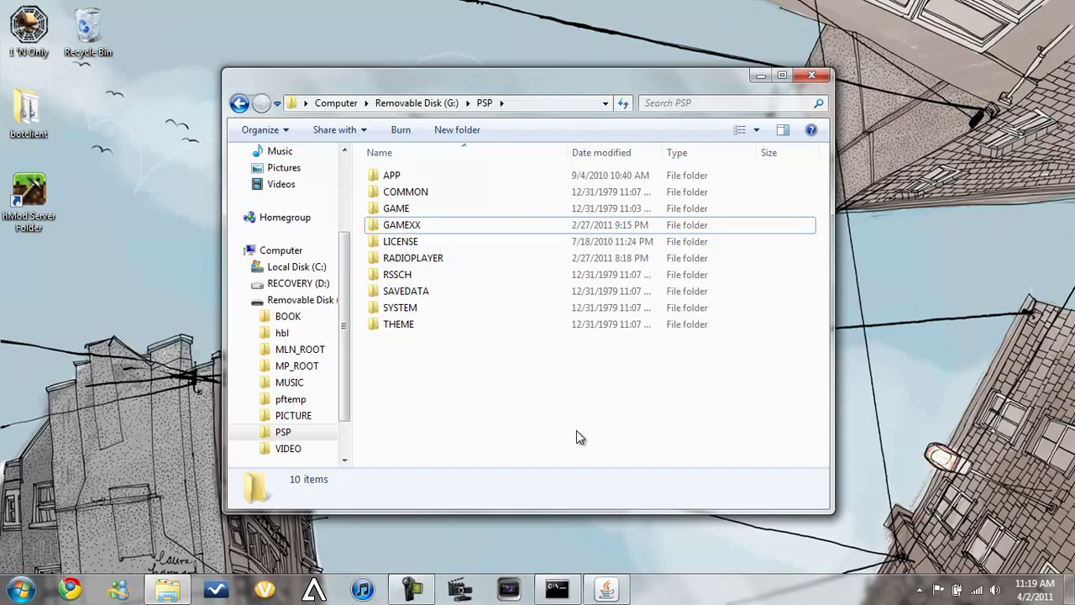
left_click_drag(475, 407, 384, 173)
left_click(436, 401)
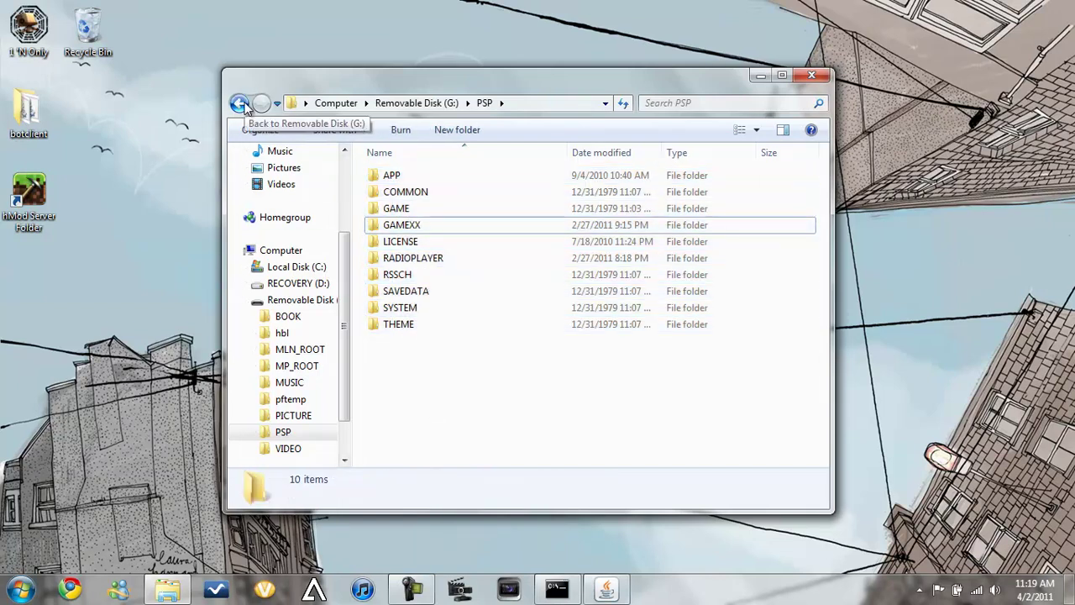
Launch "Copy Game file to the PSP" from the PSPdisp program folder
left_click(17, 591)
left_click(74, 517)
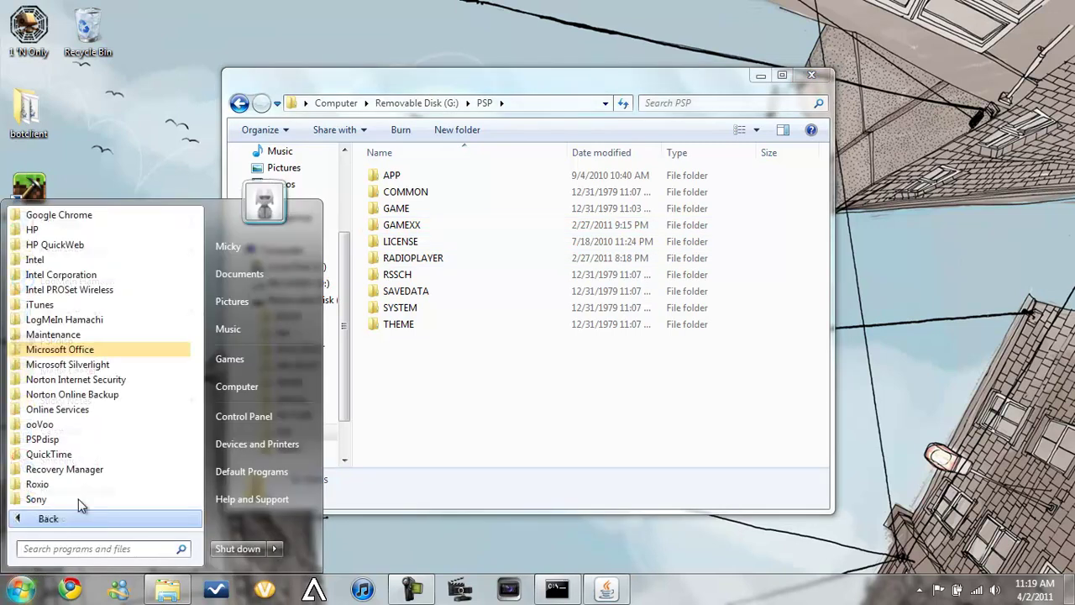
left_click(60, 443)
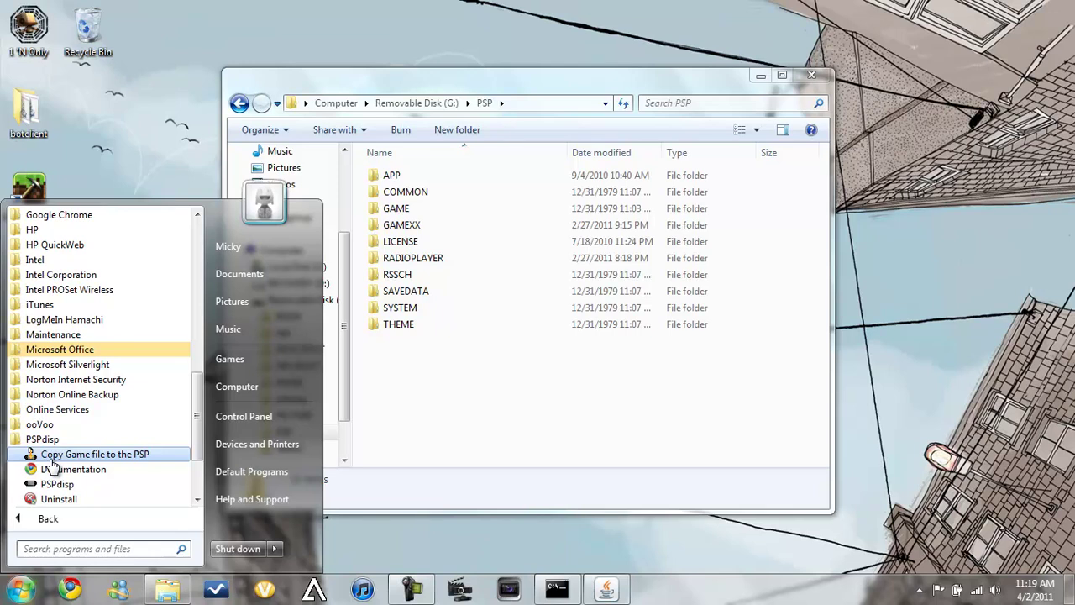
left_click(52, 458)
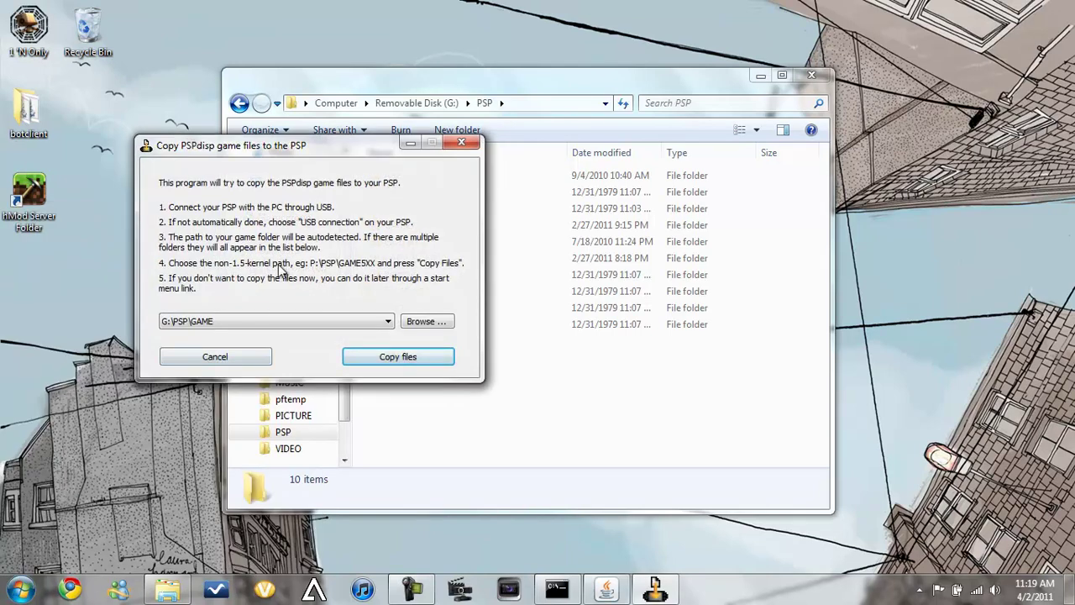
Check the destination folders offered for the PSPdisp game files, and close the copy dialog and the Explorer window without copying
left_click(388, 321)
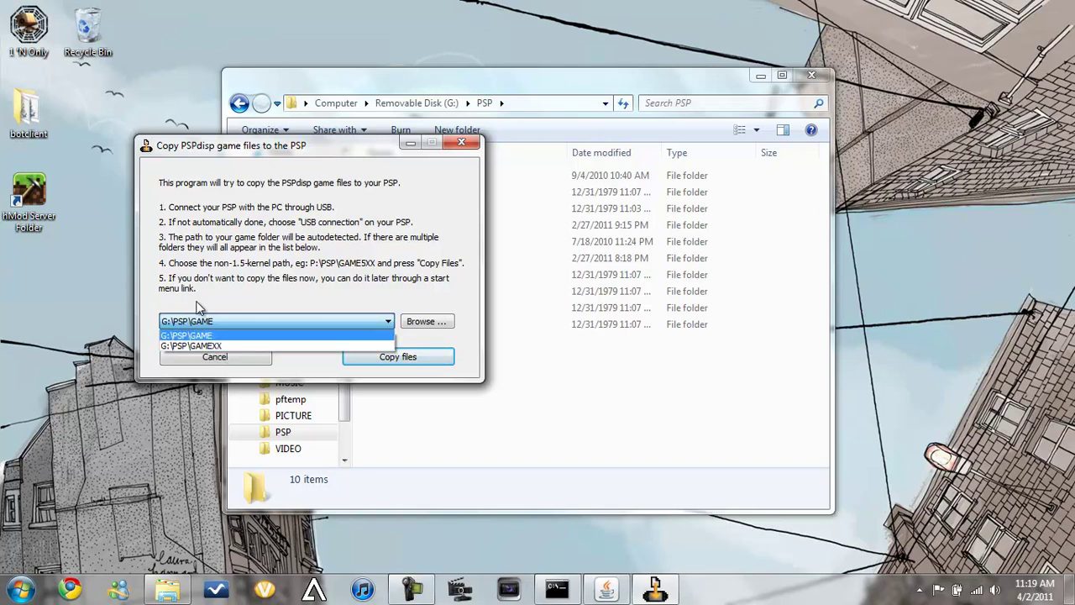
left_click(239, 284)
left_click(460, 145)
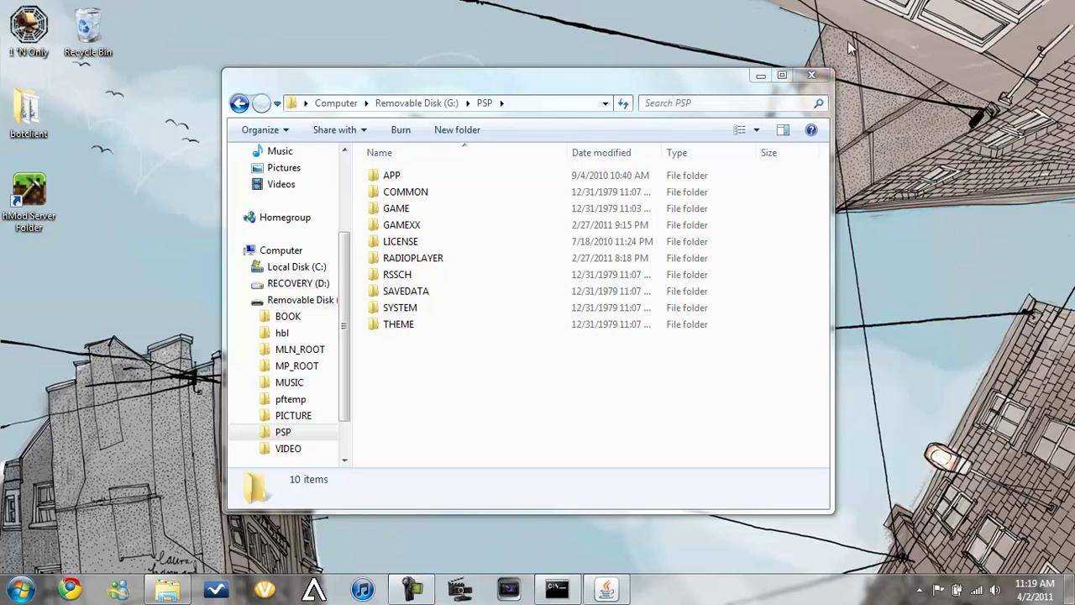
left_click(812, 74)
Exit the PSPdisp instance running in the notification area
left_click(920, 591)
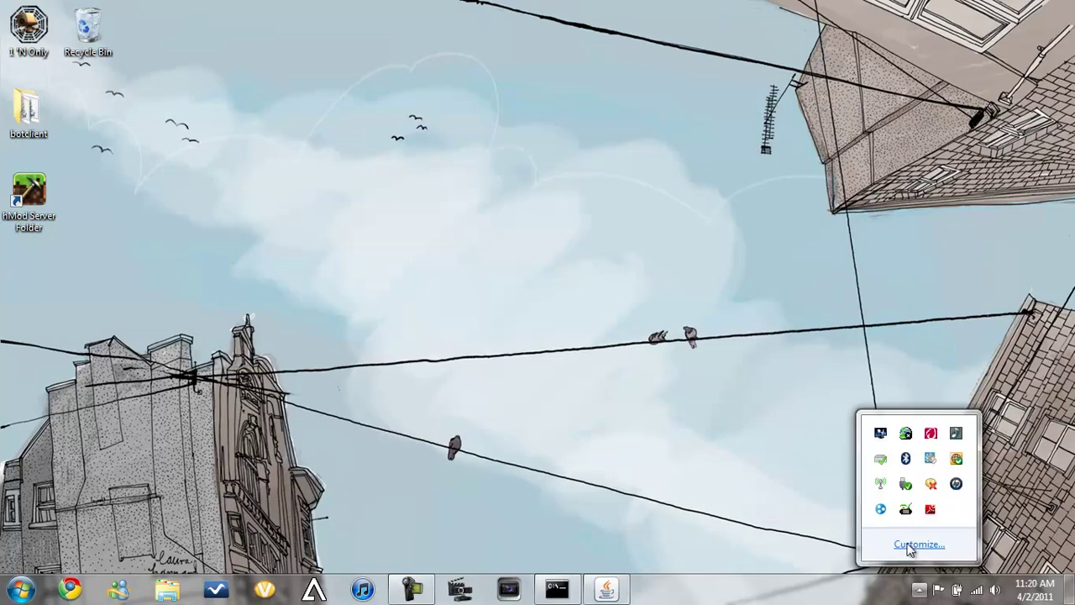
right_click(904, 511)
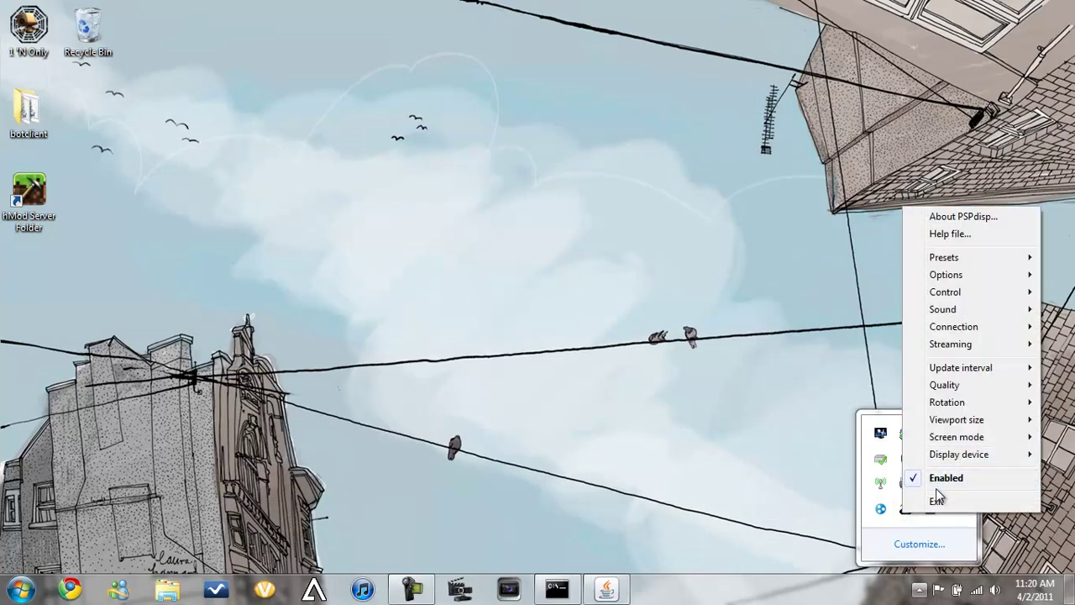
left_click(937, 500)
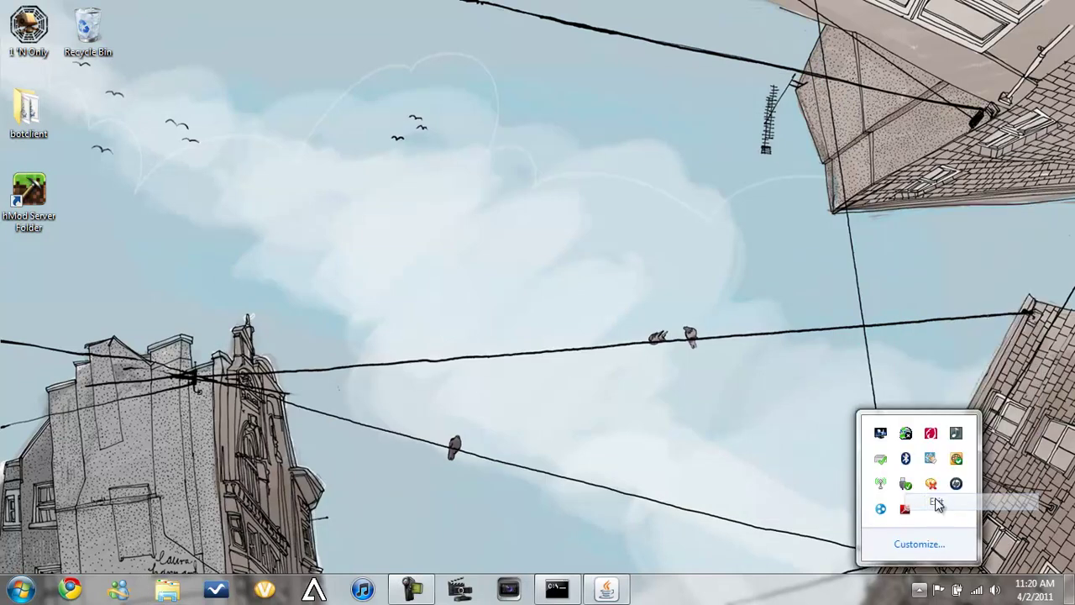
Start PSPdisp again and dismiss its server notification
left_click(33, 585)
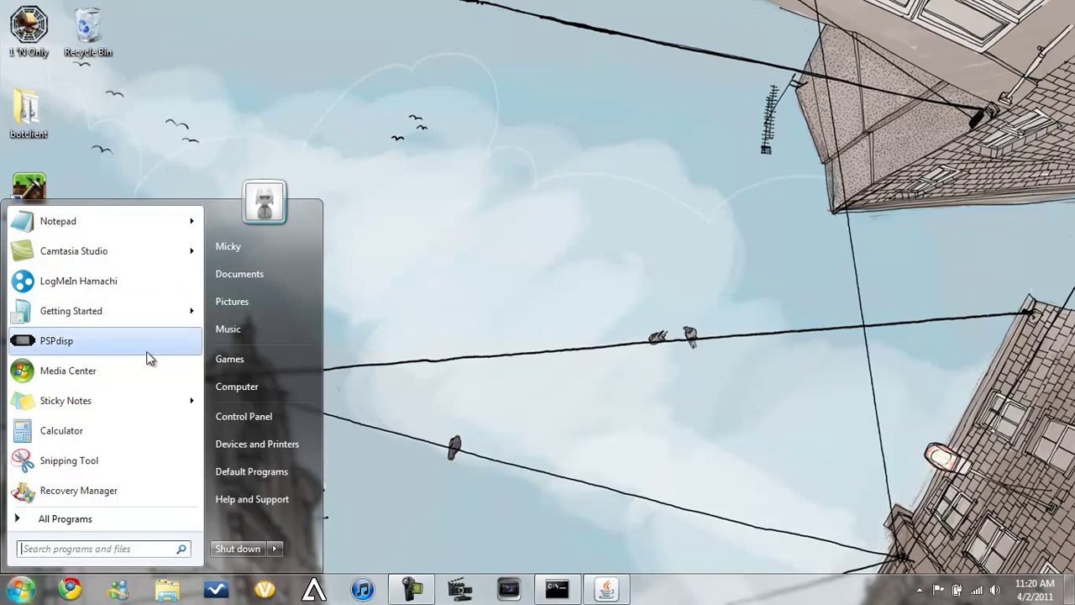
left_click(62, 340)
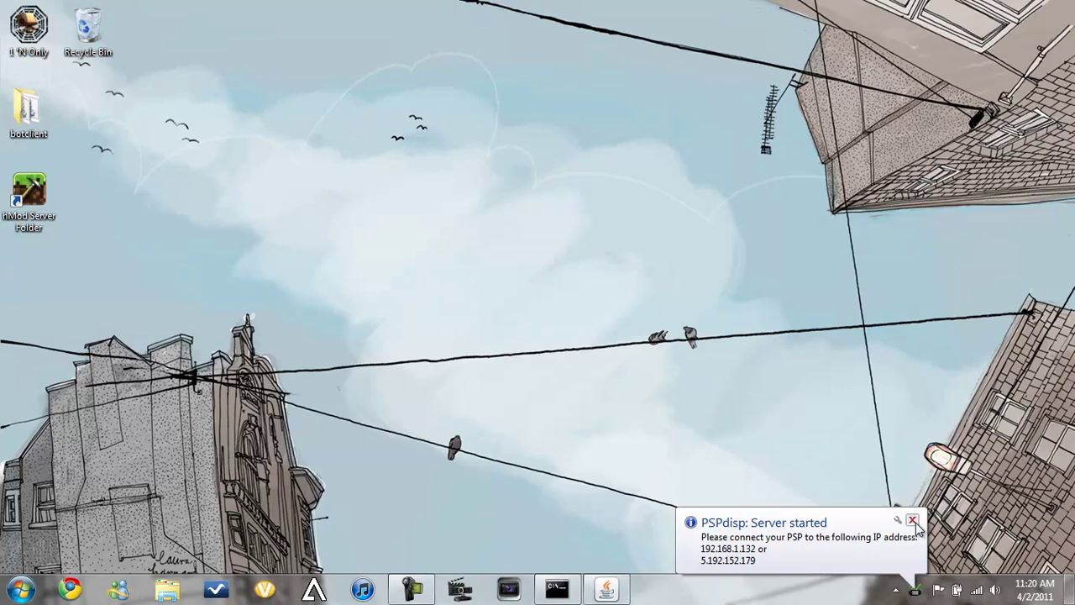
left_click(913, 521)
Restore the LogMeIn Hamachi window from the notification area, look through the network's member list and close the window
left_click(919, 590)
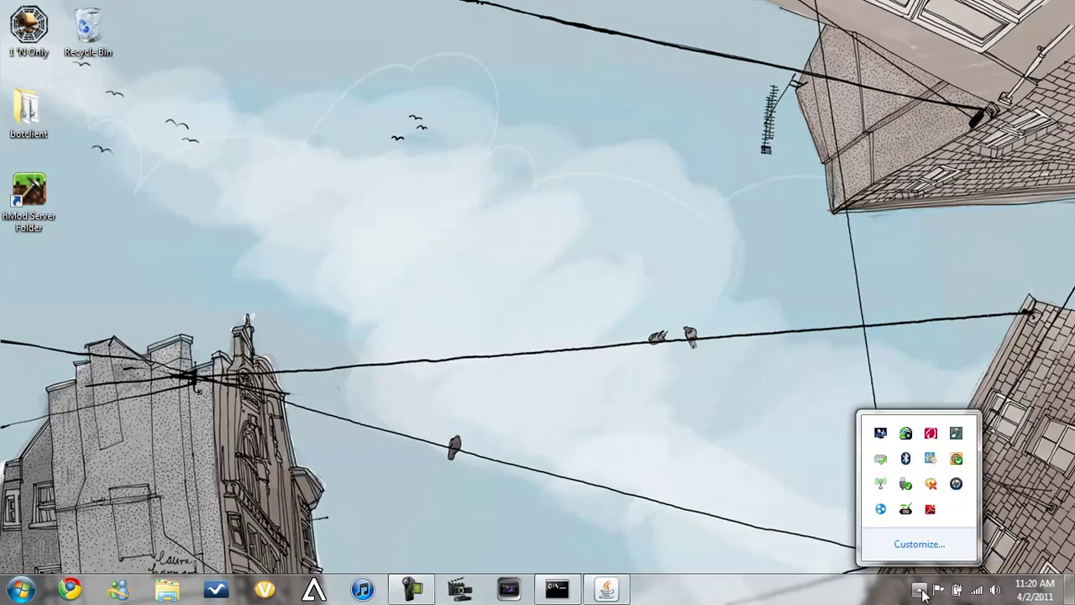
right_click(884, 514)
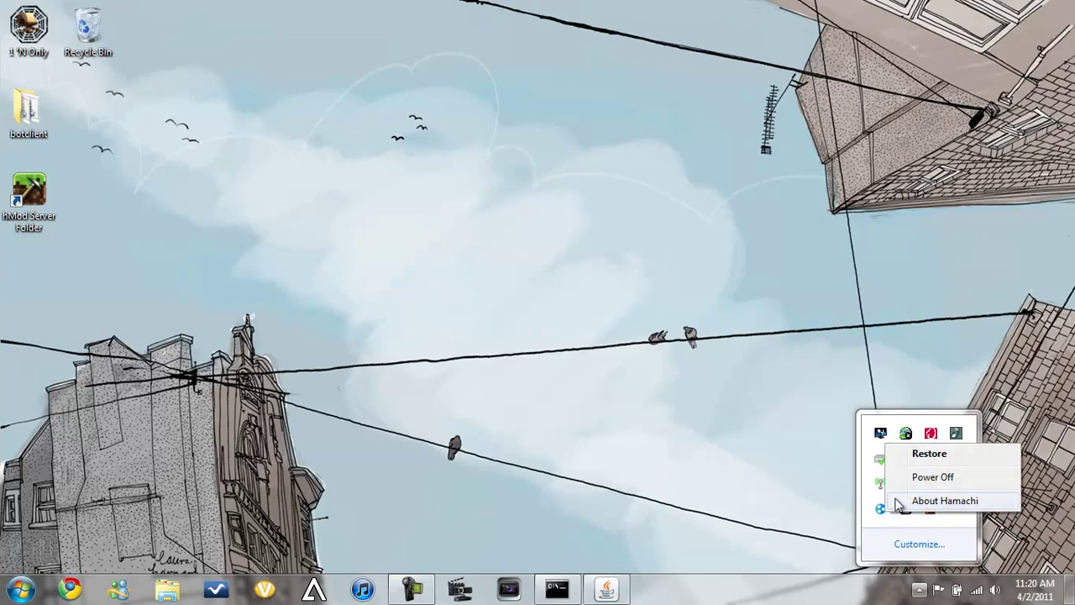
left_click(937, 458)
scroll(305, 261, "down", 1)
scroll(310, 277, "up", 1)
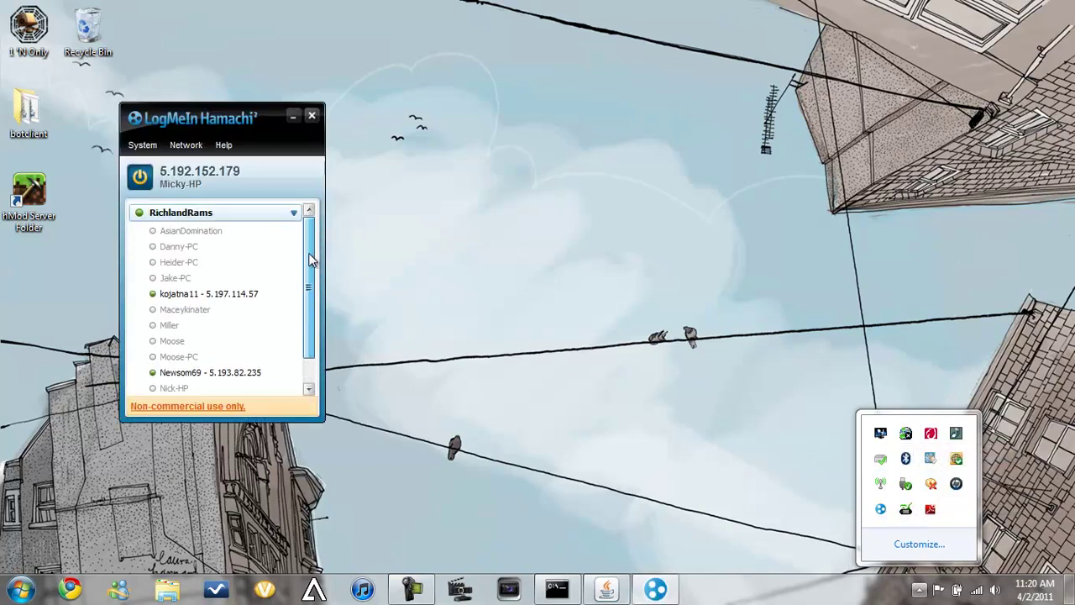
left_click(310, 244)
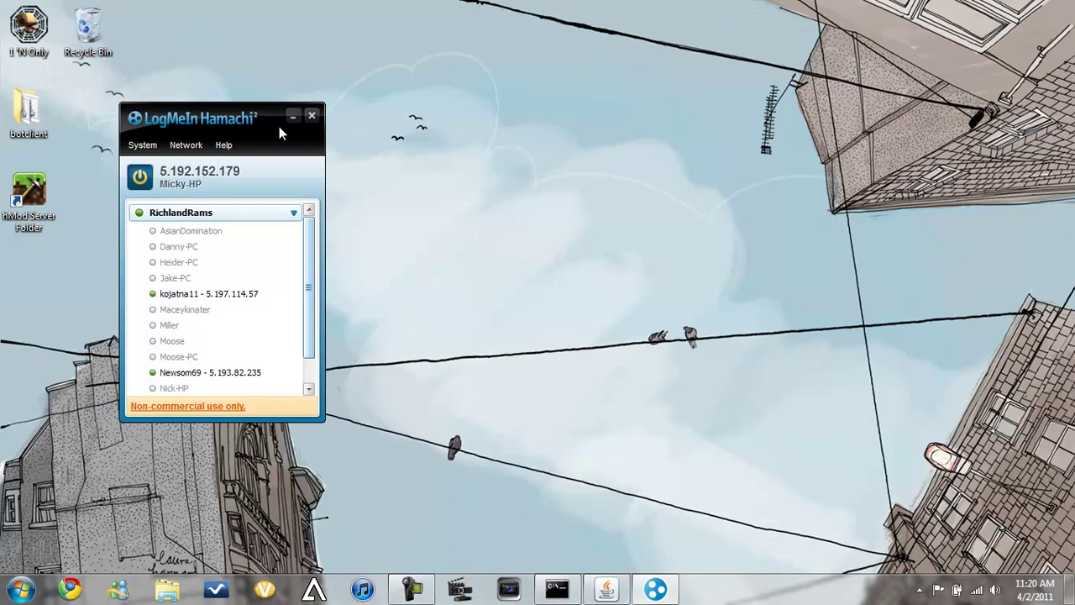
left_click(310, 117)
left_click(608, 591)
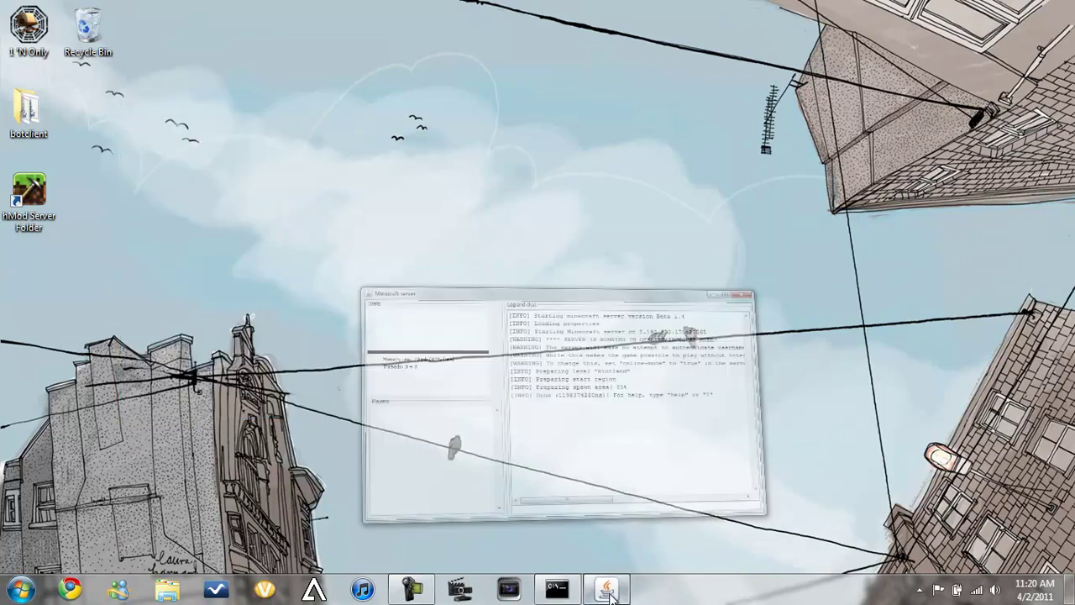
left_click(608, 592)
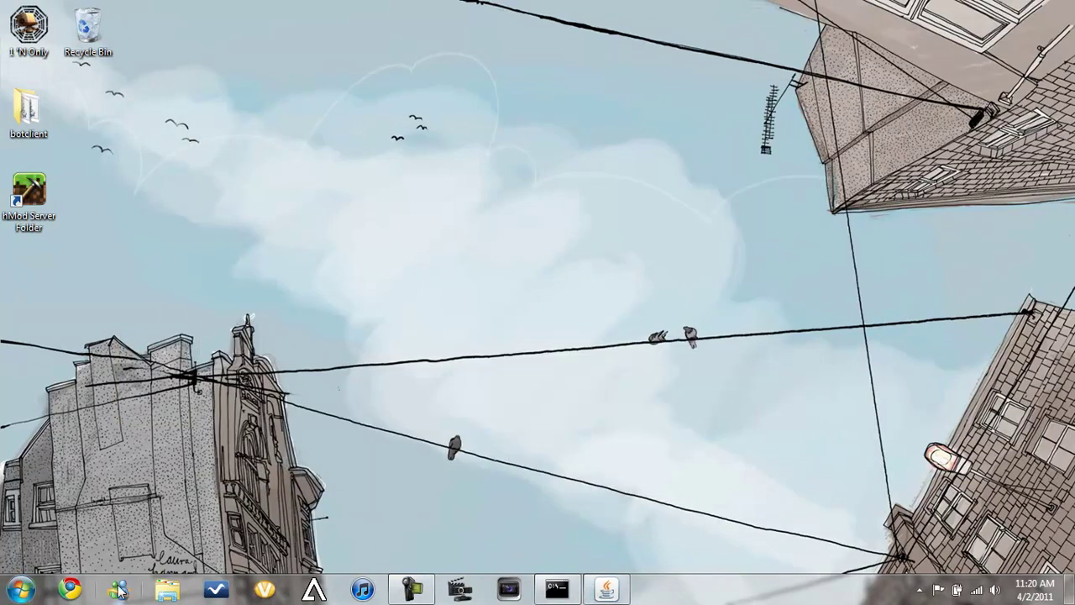
left_click(168, 590)
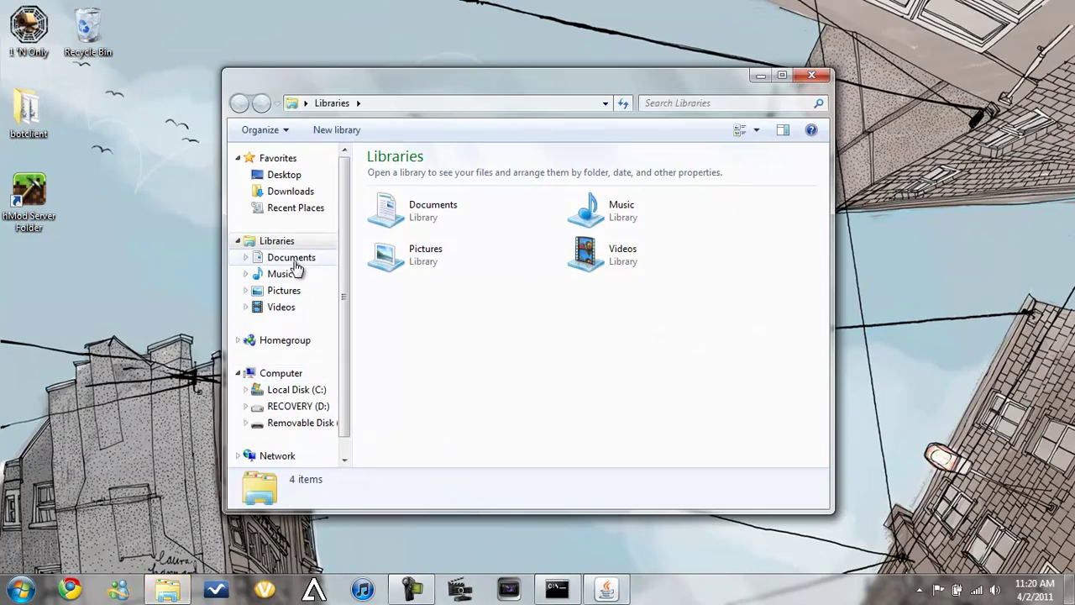
left_click(828, 76)
Try the 1024 × 768 screen resolution in the desktop's display settings, and close them without applying it
right_click(583, 262)
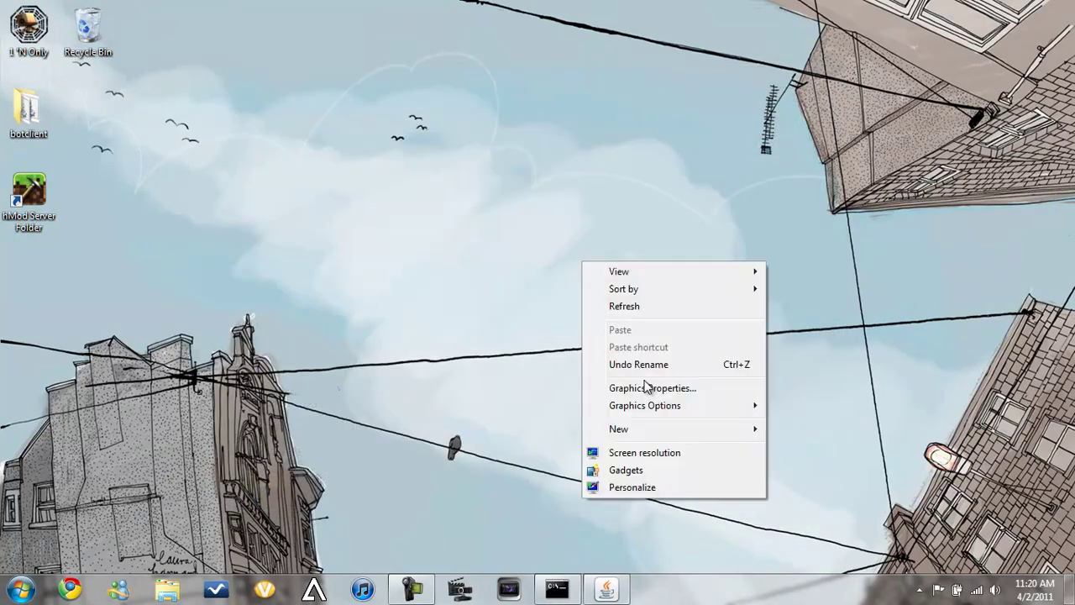
left_click(646, 454)
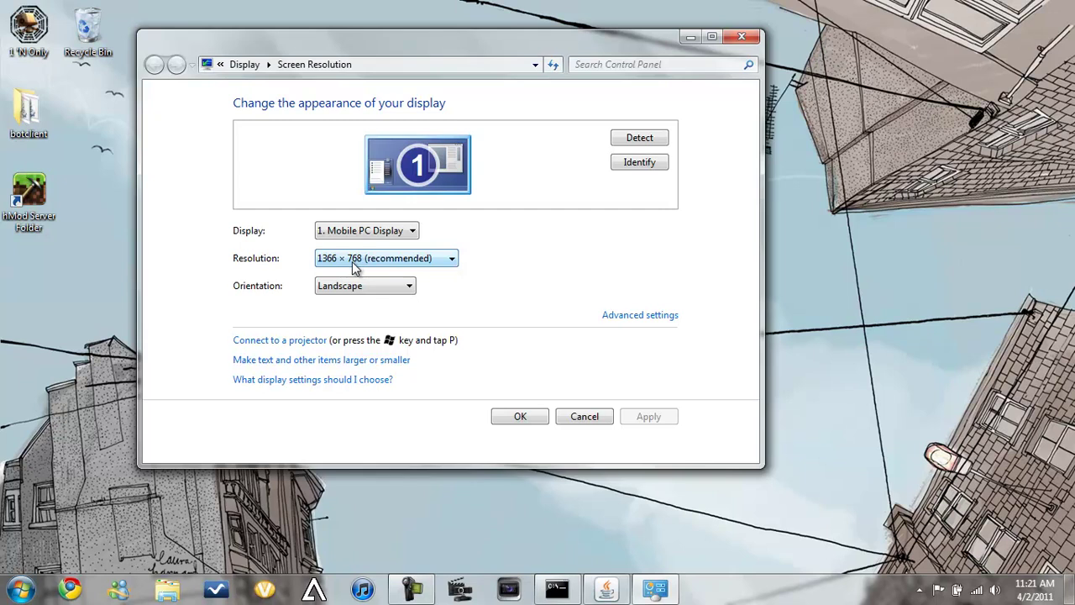
left_click(453, 262)
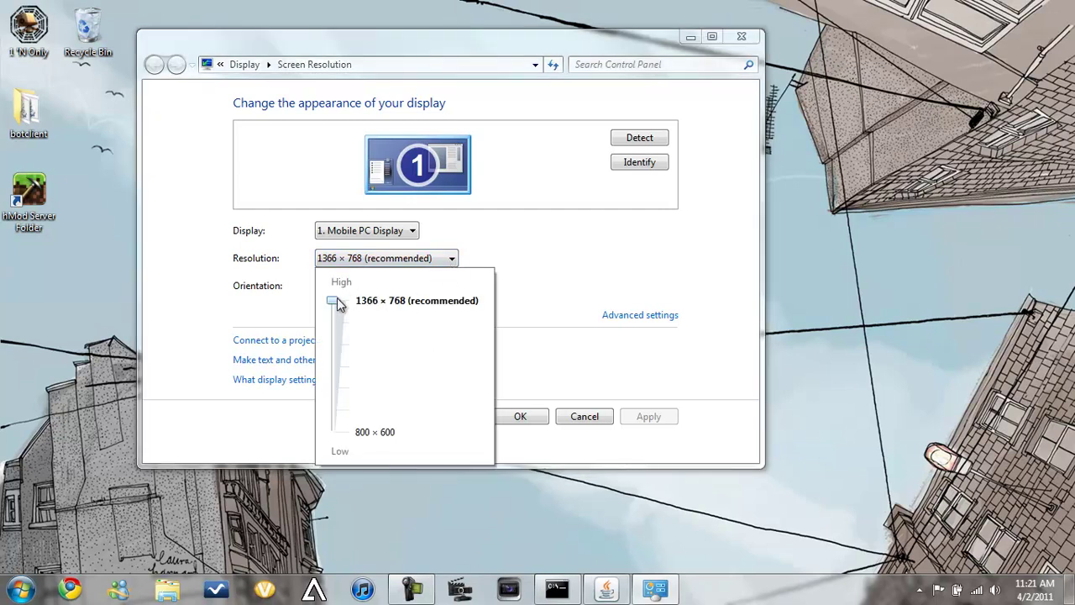
left_click_drag(336, 302, 333, 410)
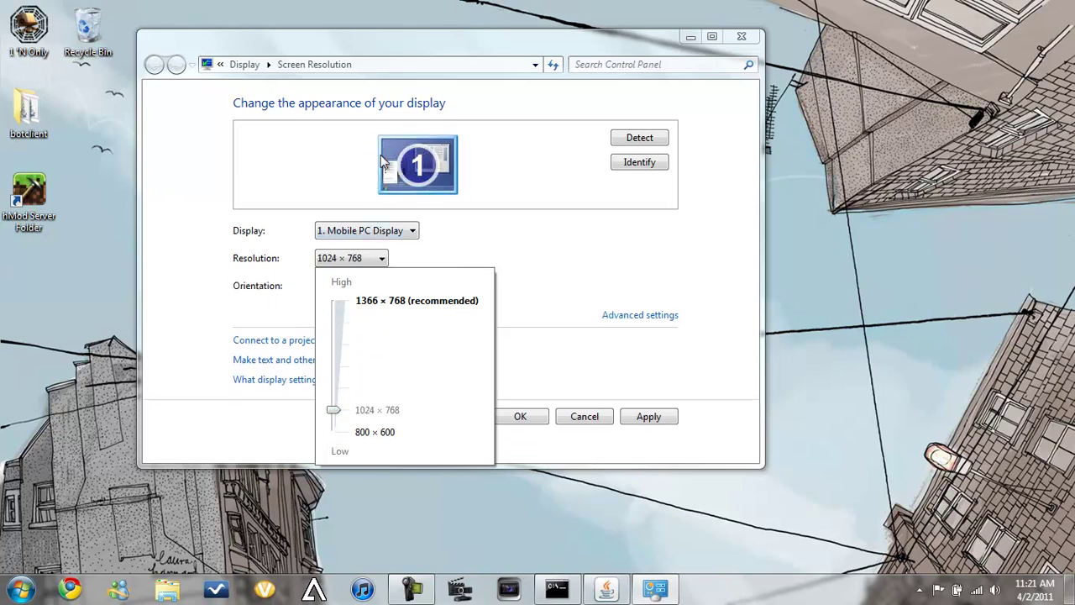
left_click(686, 151)
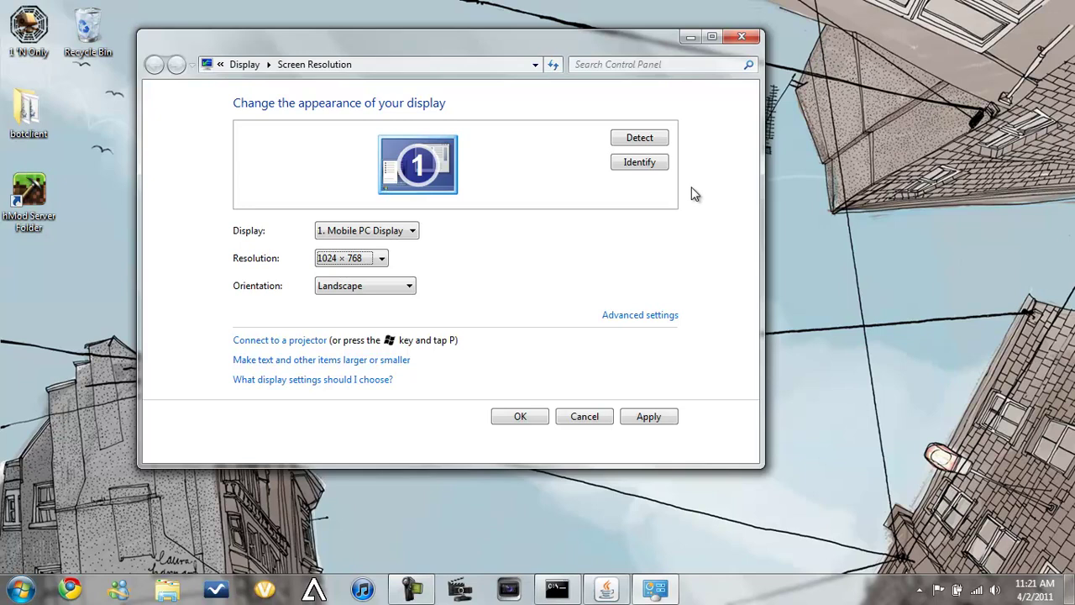
left_click(743, 39)
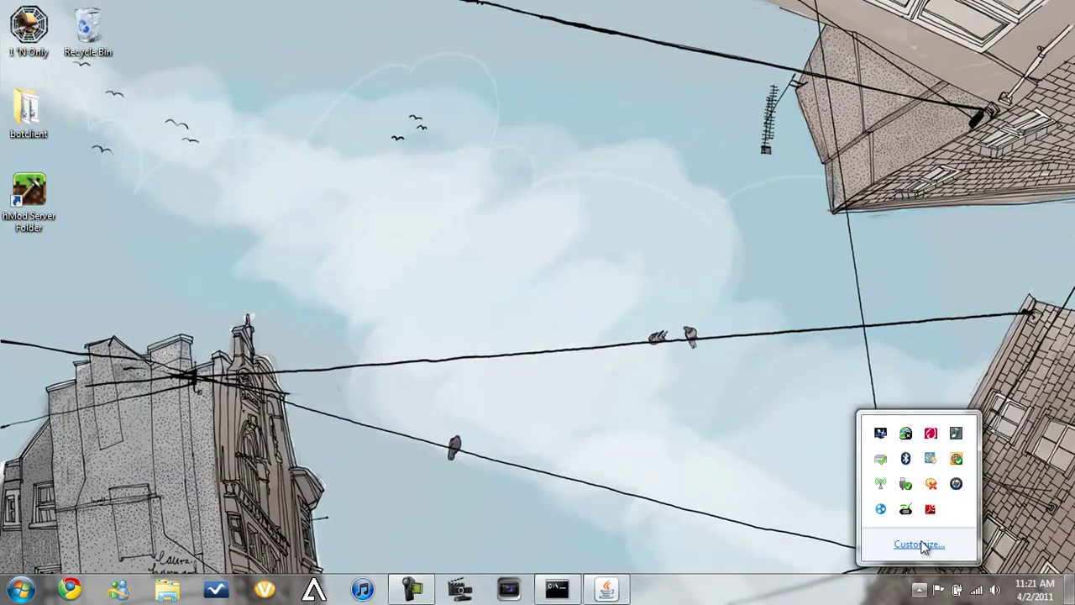
Check the viewport sizes PSPdisp offers in the notification area, and dismiss its options
right_click(907, 510)
mouse_move(966, 433)
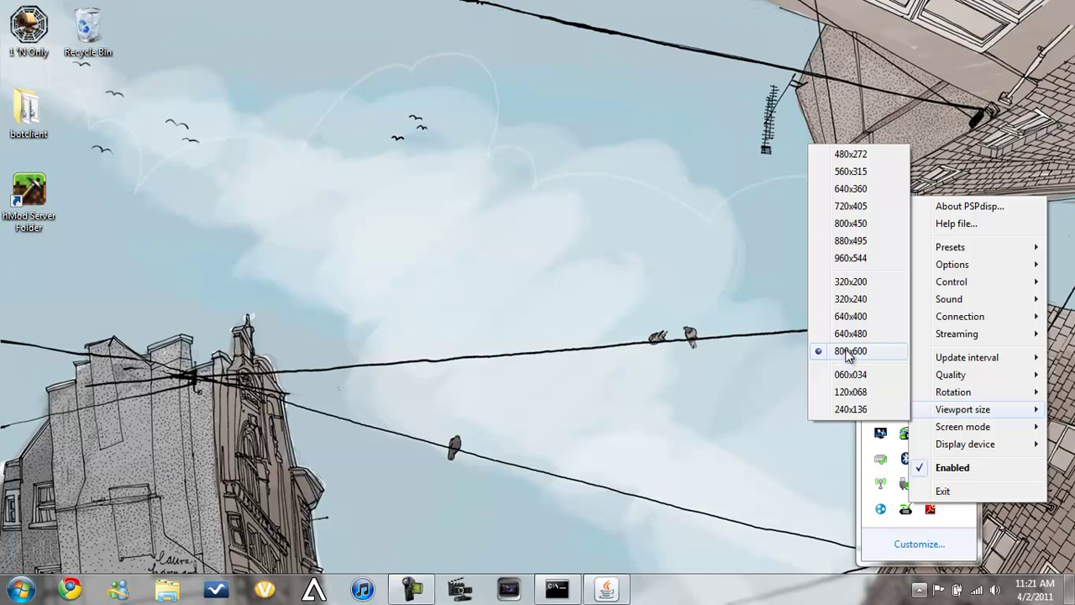
left_click(666, 260)
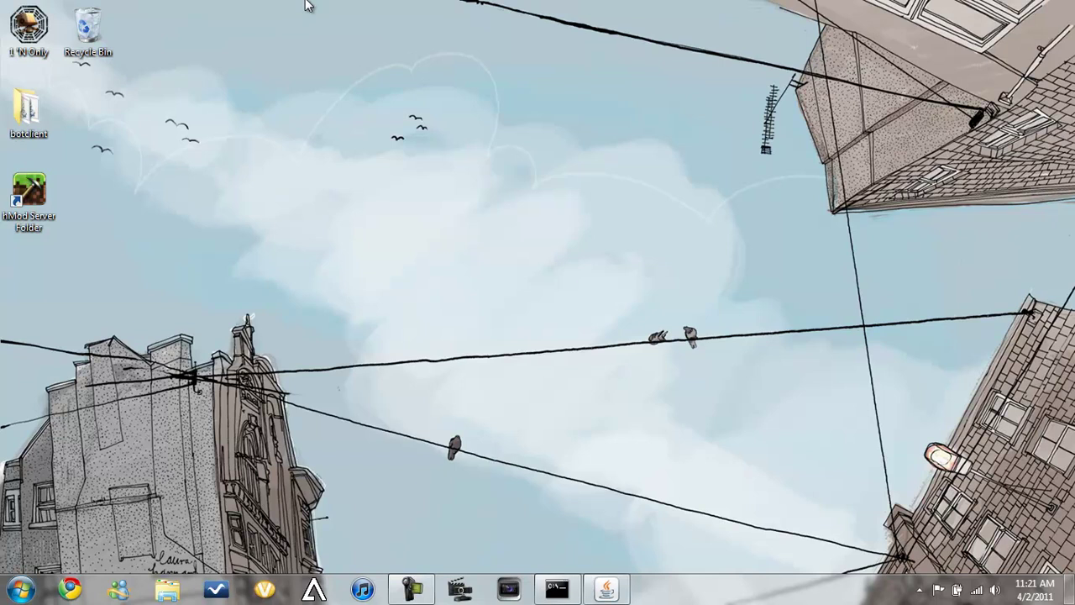
left_click_drag(248, 71, 249, 579)
left_click_drag(825, 9, 850, 576)
left_click_drag(309, 2, 810, 588)
left_click_drag(223, 1, 869, 584)
left_click(20, 590)
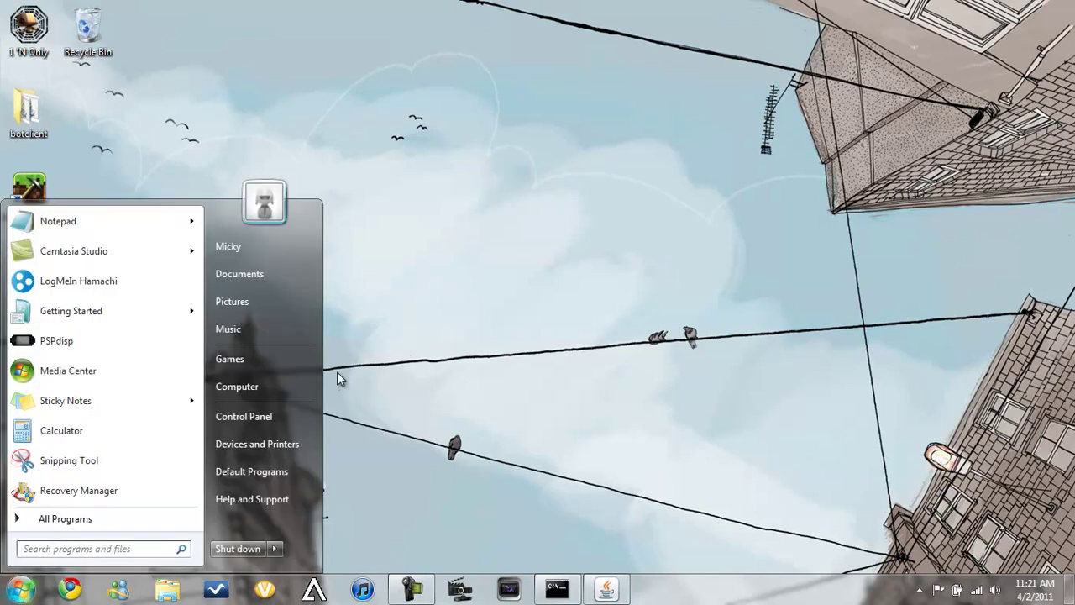
left_click(375, 477)
Start Minecraft from the MinecraftSP file in the Documents library and maximize the game window
left_click(167, 590)
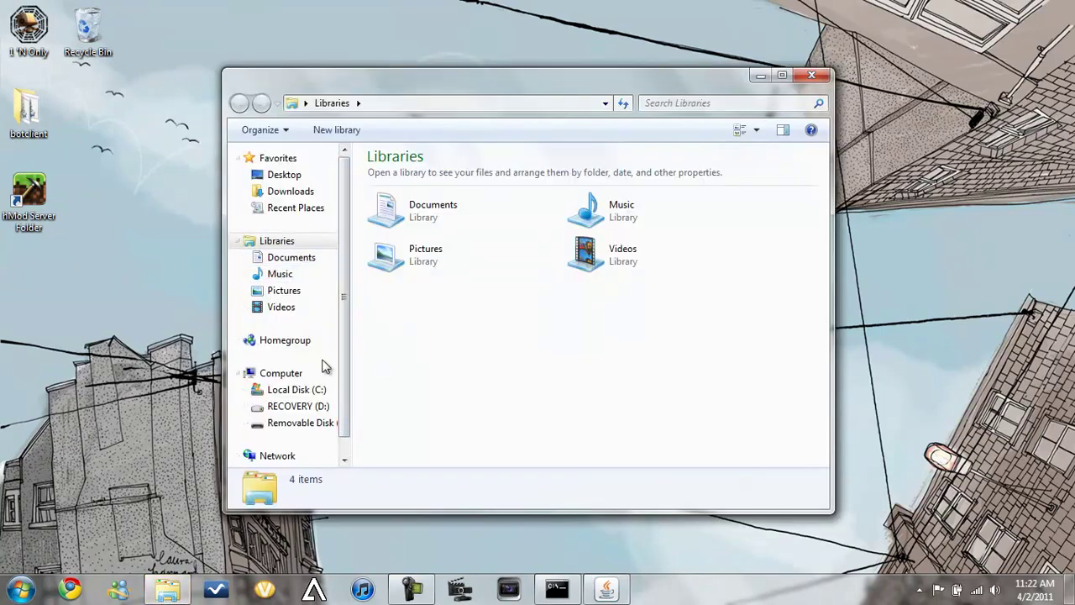
left_click(298, 258)
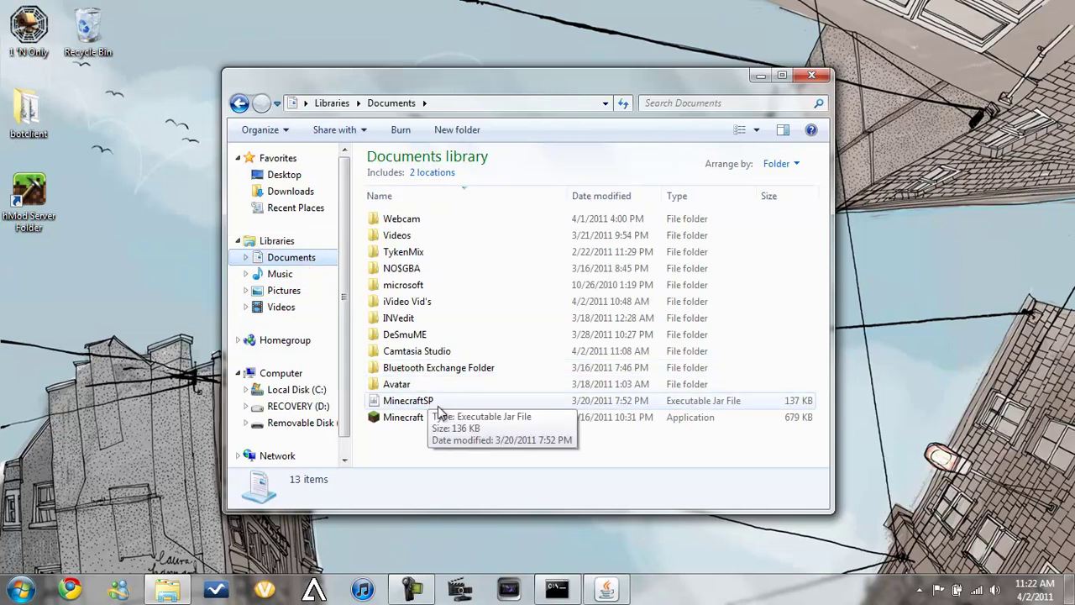
left_click(409, 403)
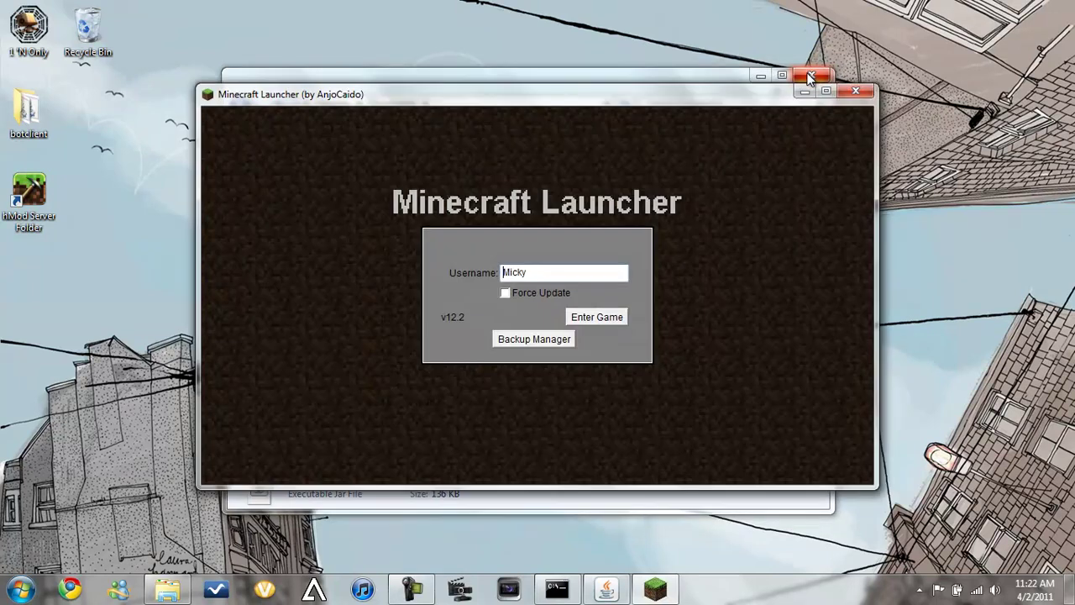
left_click(812, 76)
left_click(598, 317)
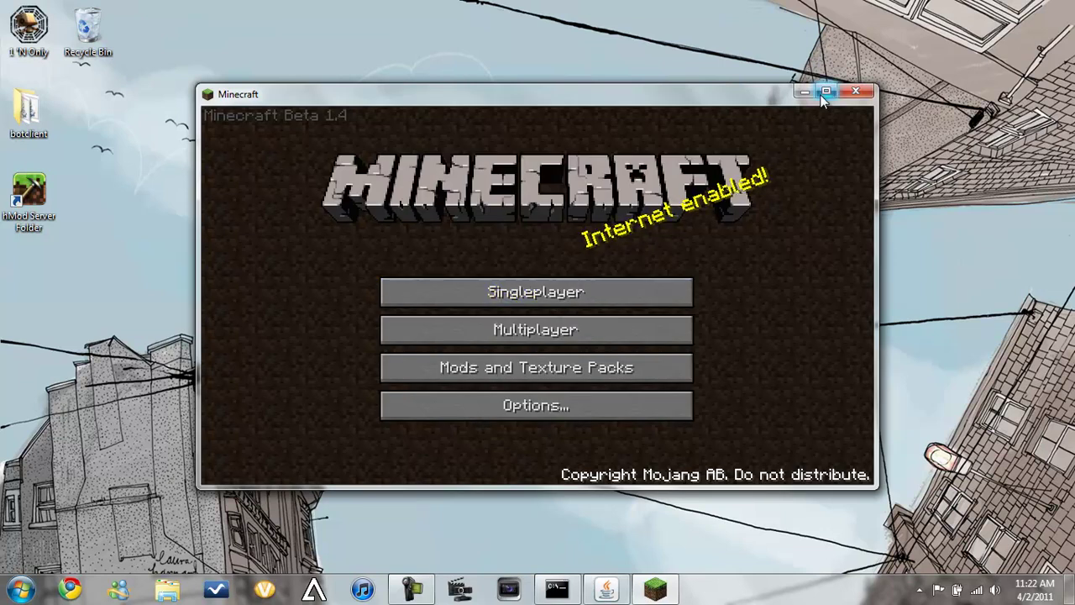
left_click(825, 92)
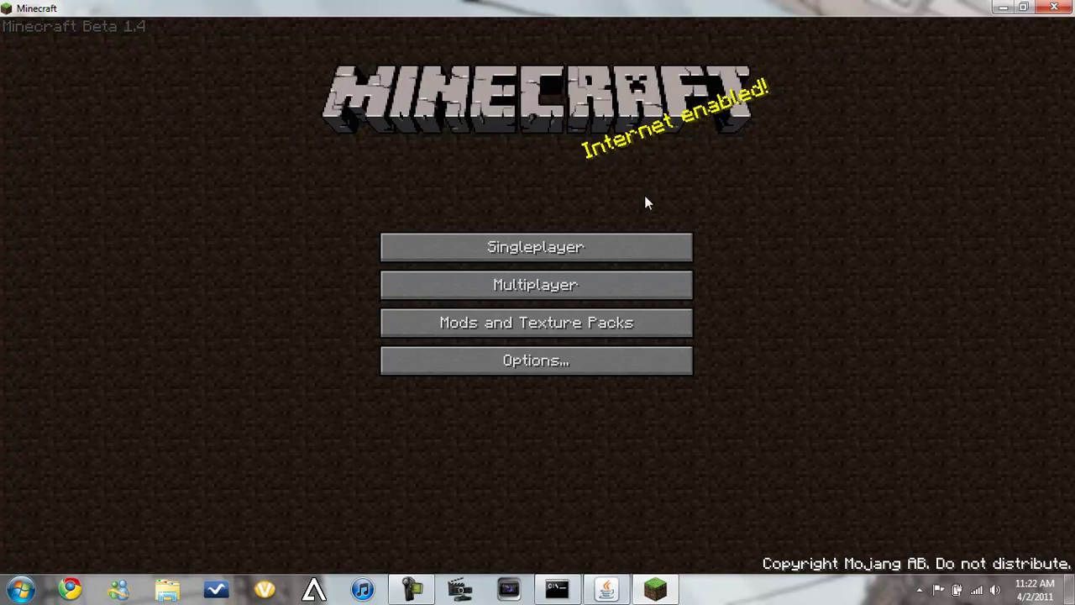
left_click(519, 246)
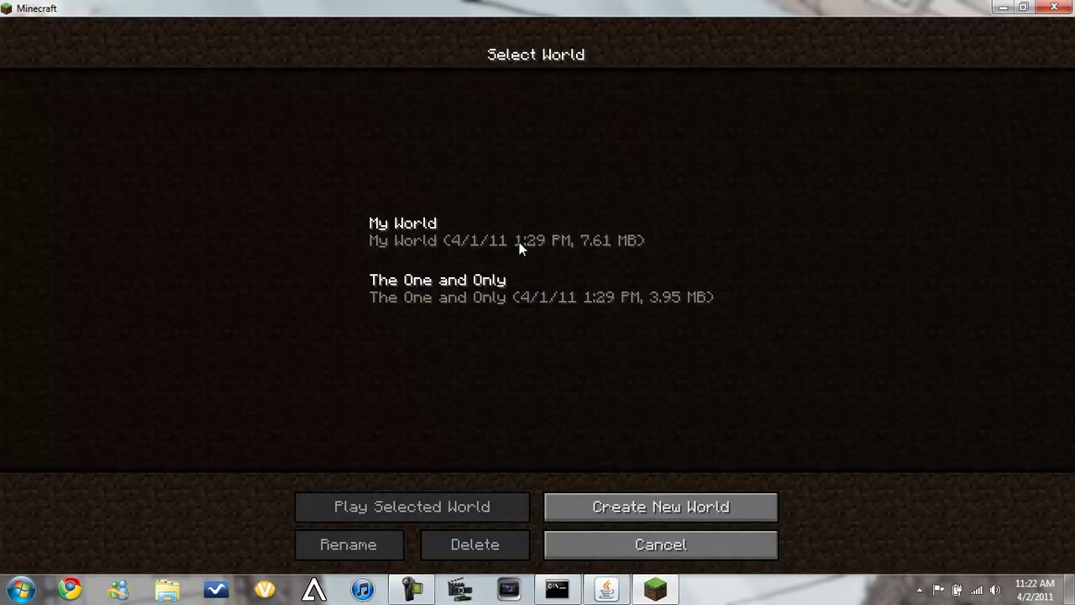
left_click(455, 240)
left_click(572, 546)
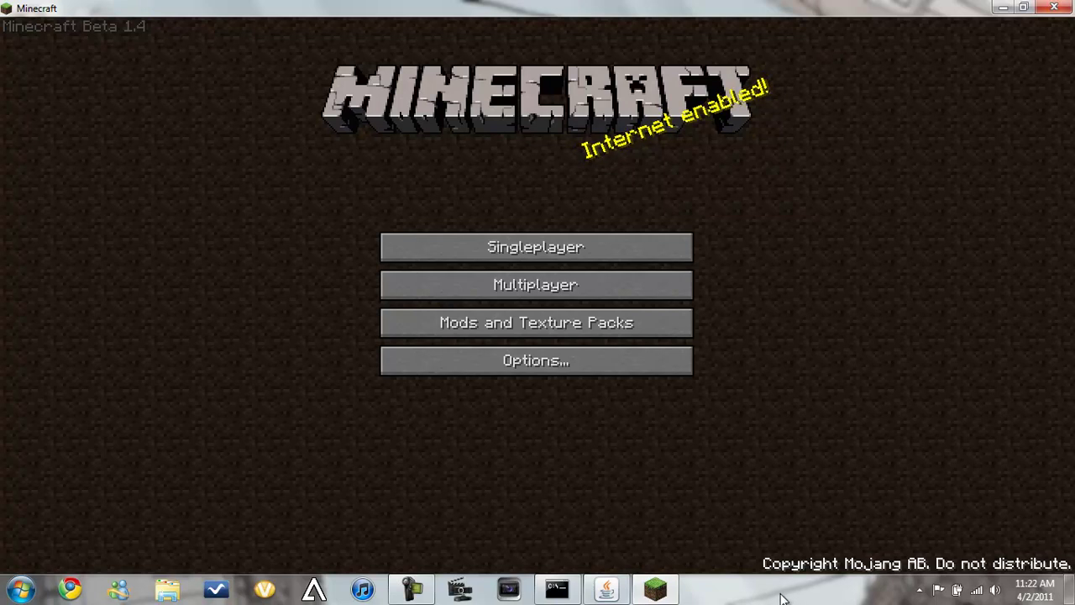
Set the Windows taskbar to auto-hide so that the maximized game fills the screen
right_click(867, 590)
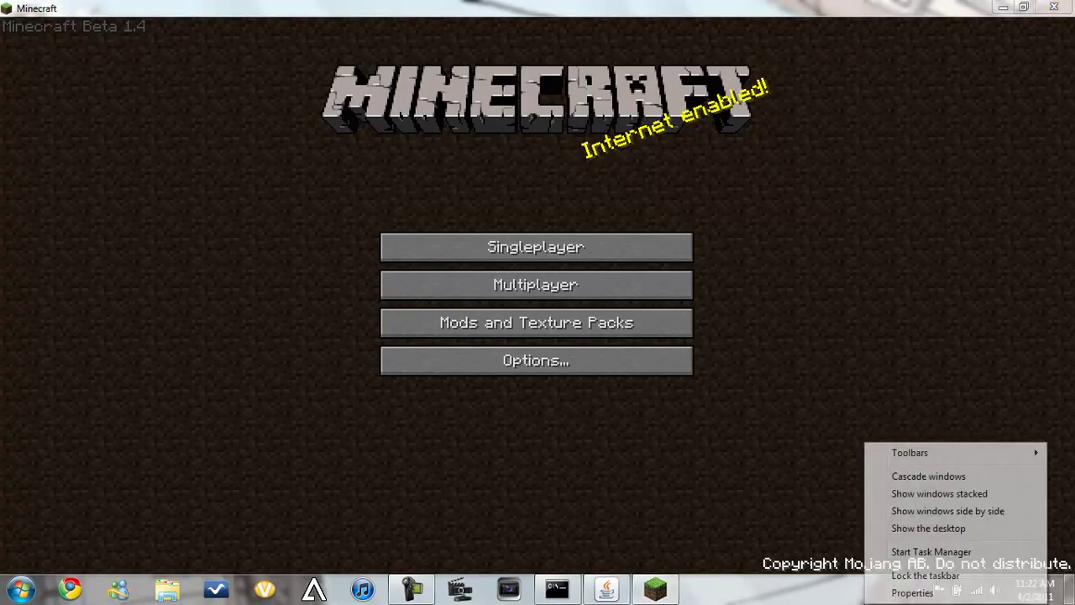
left_click(922, 591)
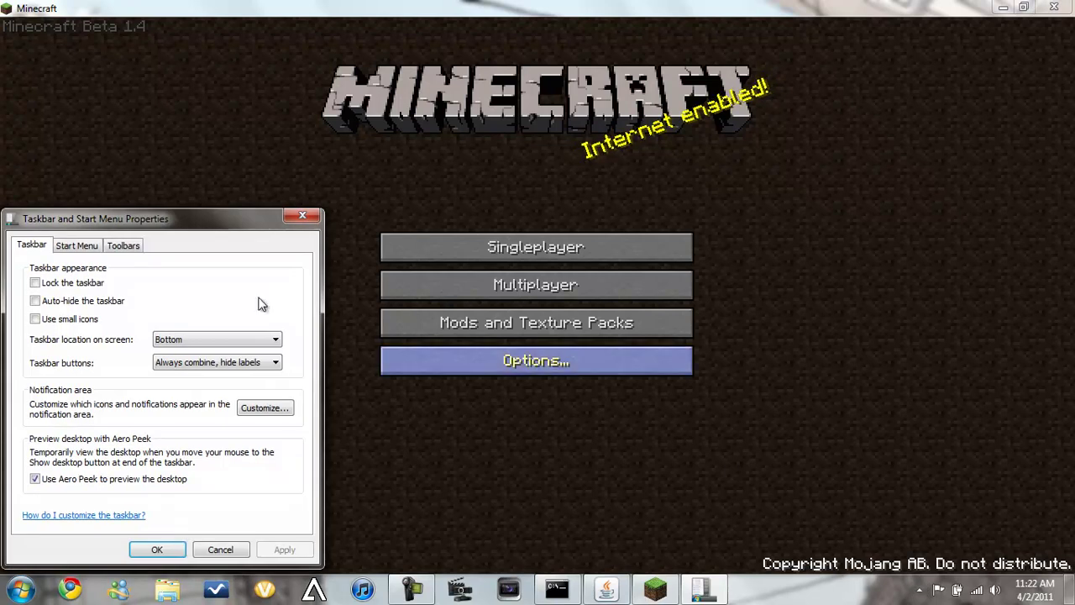
left_click(34, 301)
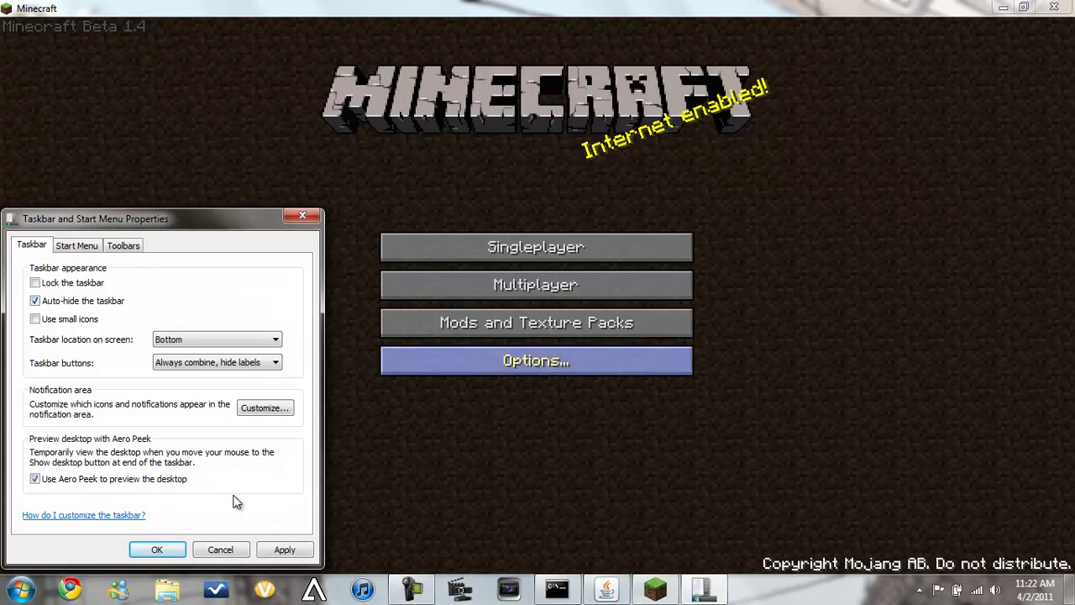
left_click(283, 549)
left_click(158, 549)
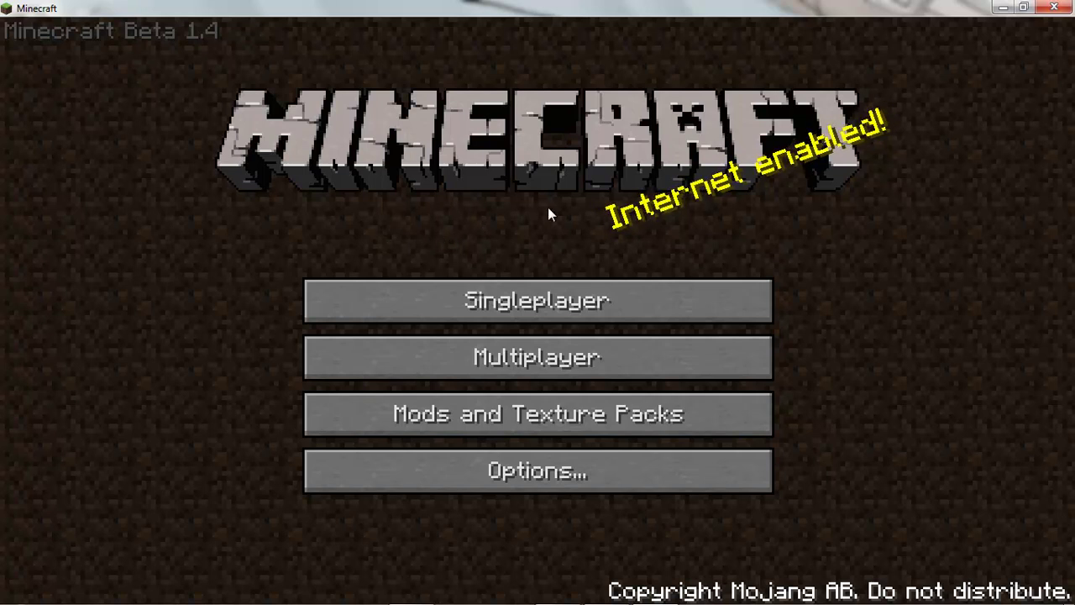
right_click(395, 7)
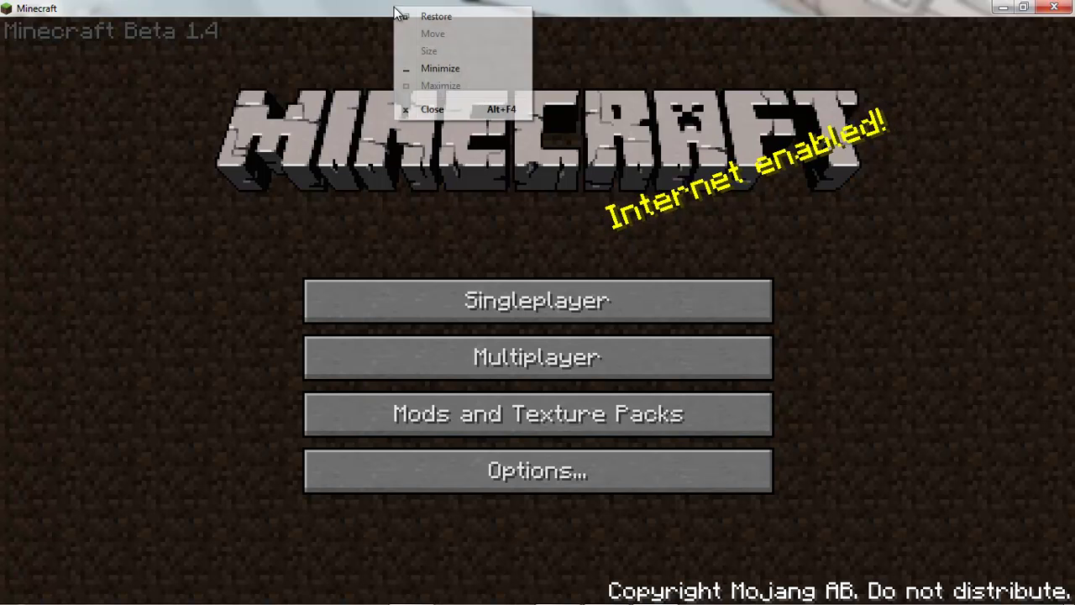
left_click(323, 97)
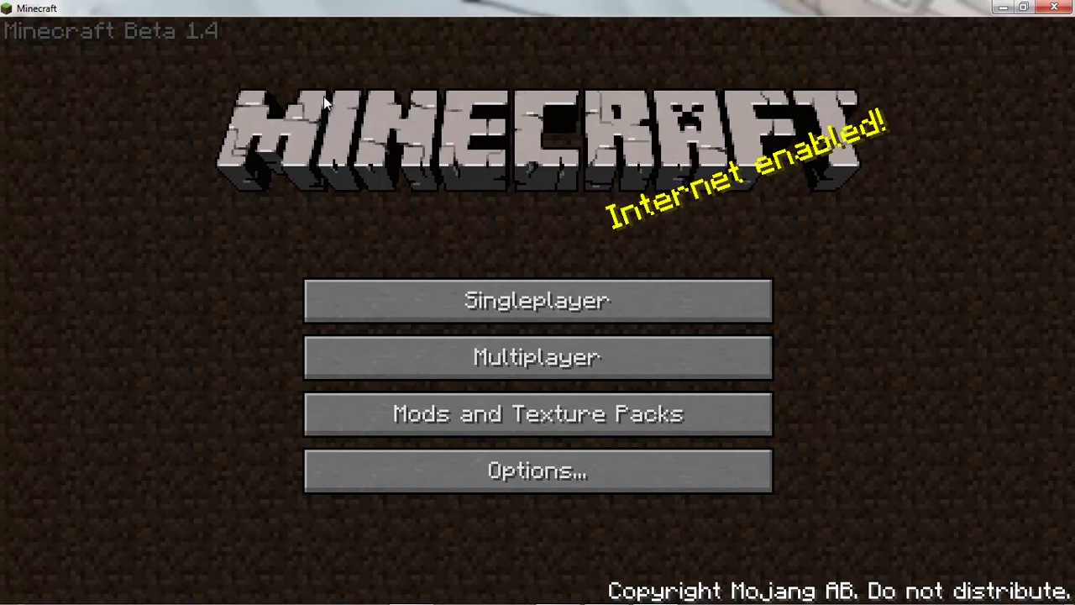
Load the singleplayer world "My World"
left_click(527, 283)
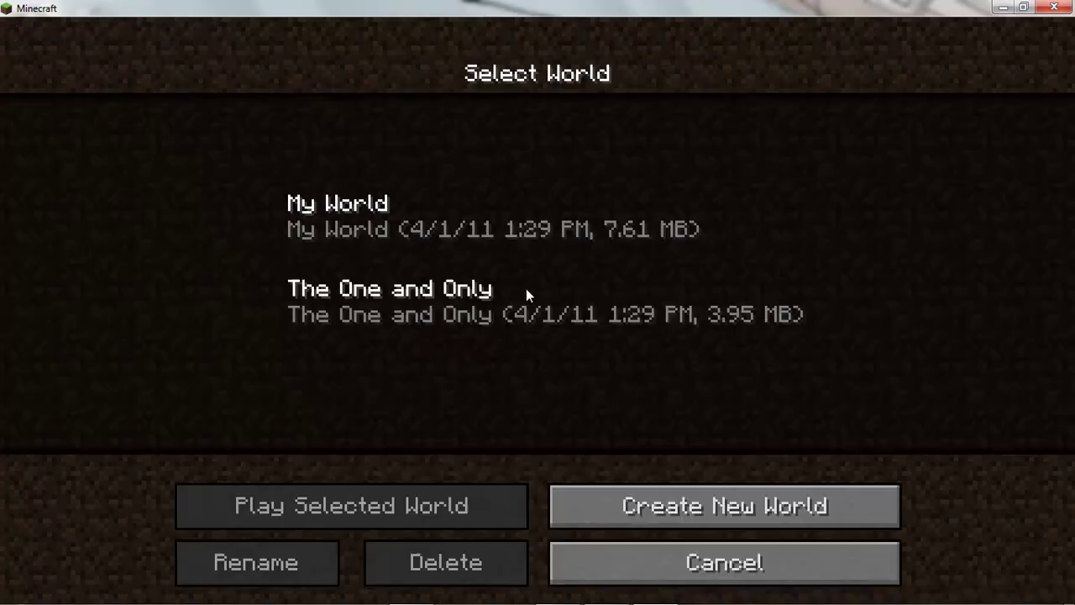
left_click(418, 228)
left_click(430, 504)
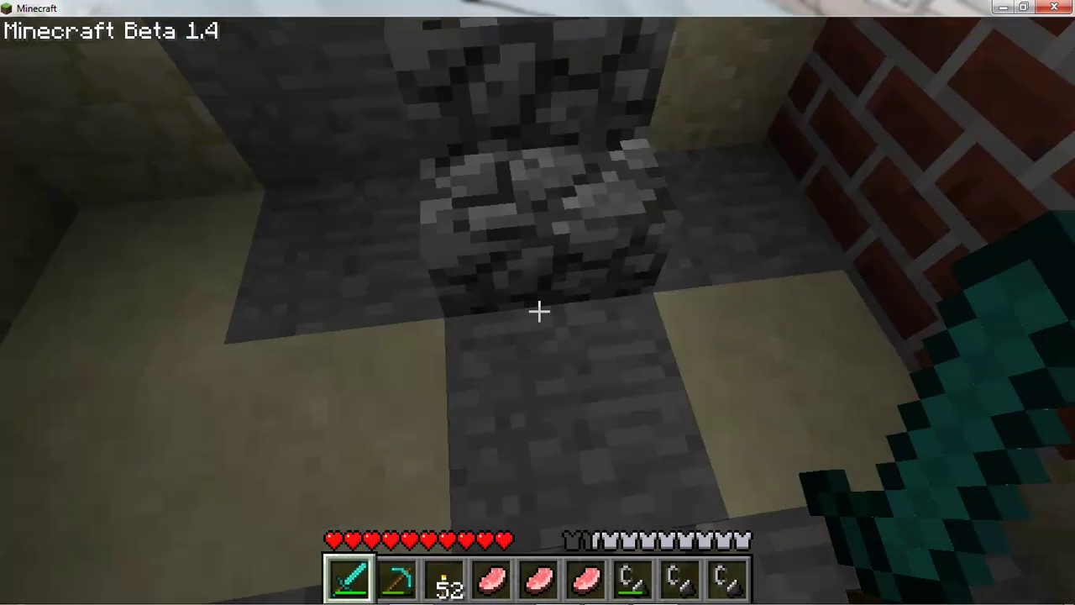
Walk through the torch-lit stone and brick rooms of the world to view the game on screen
key("w")
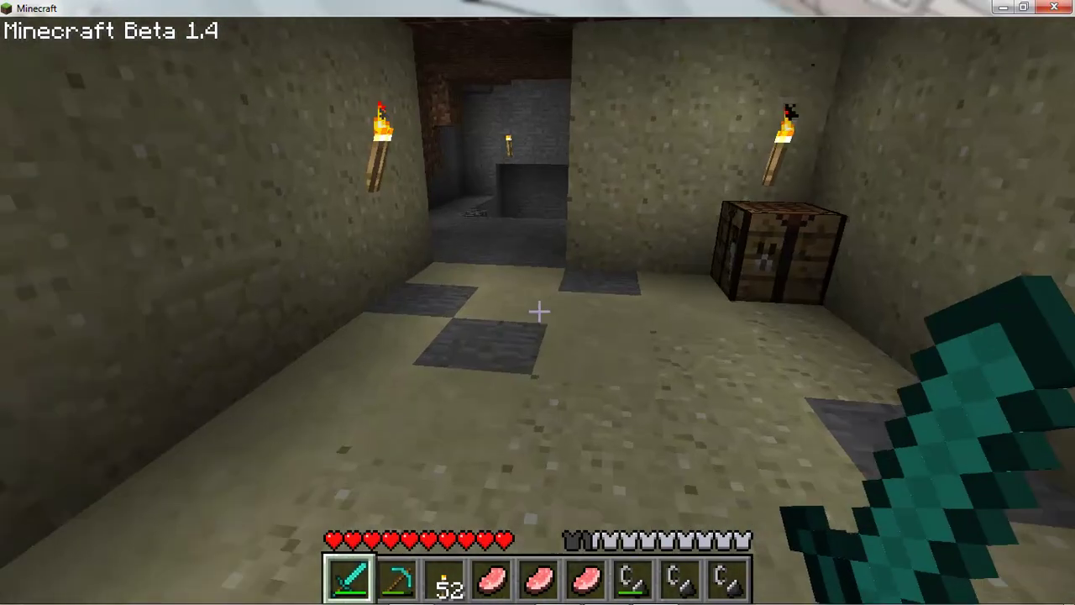
key("w")
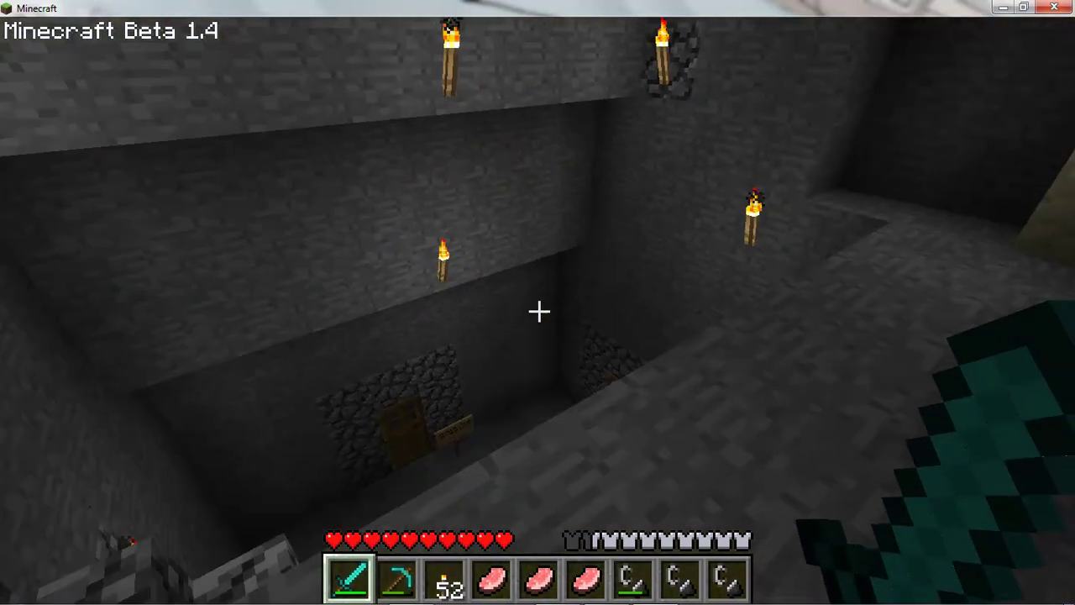
key("w")
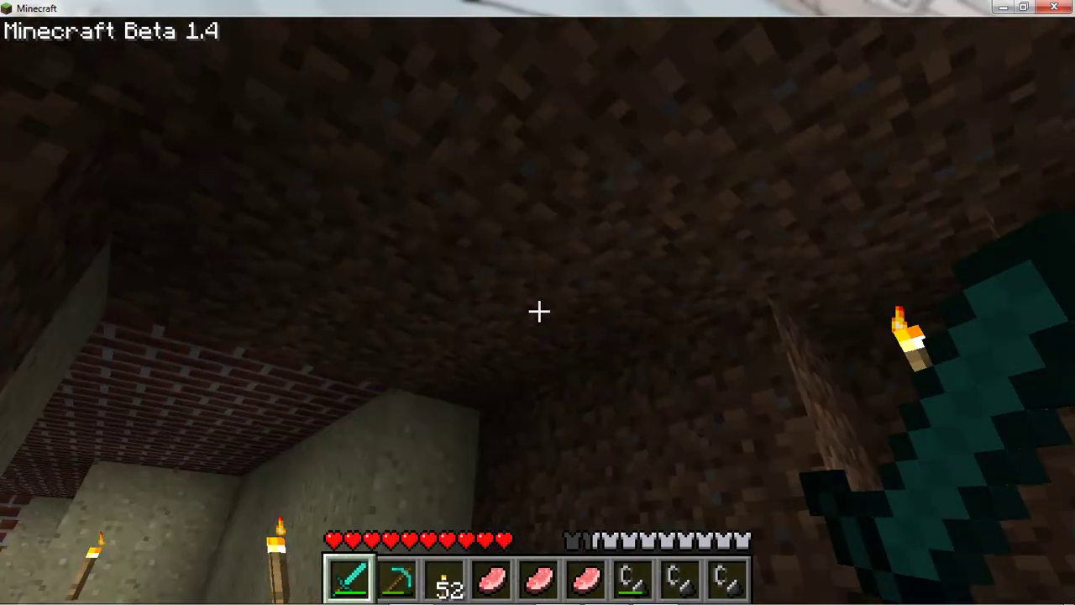
key("w")
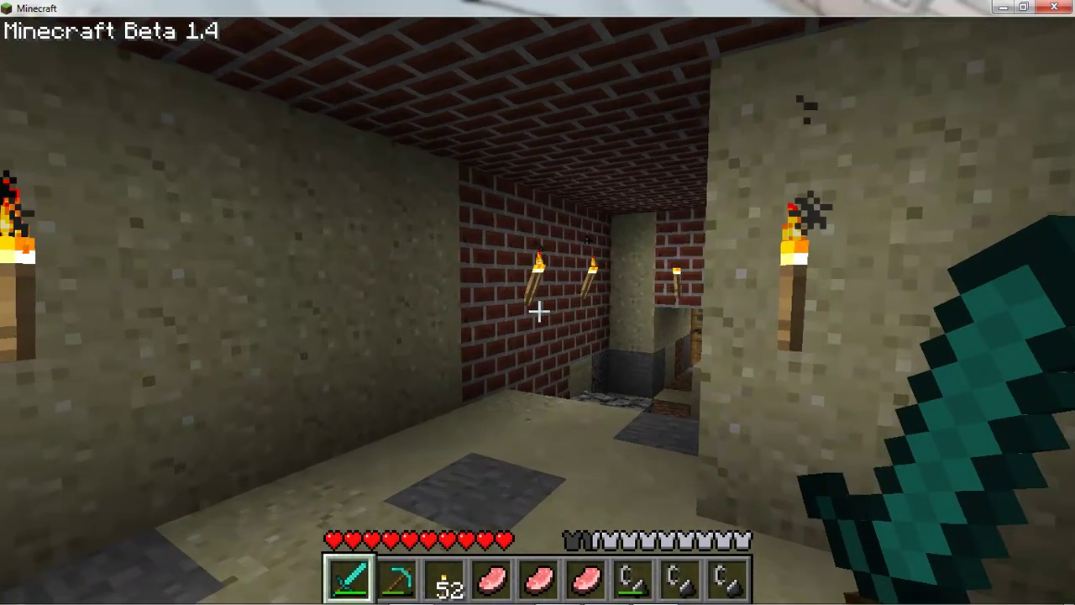
Quit Minecraft and turn off auto-hide for the Windows taskbar
key("Escape")
left_click(538, 310)
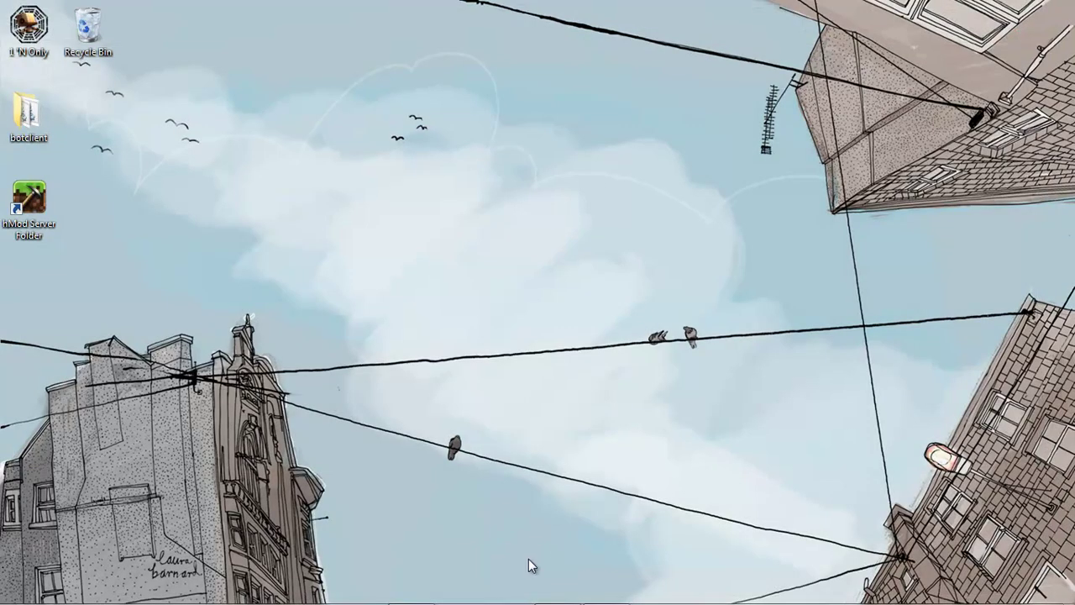
right_click(531, 566)
left_click(473, 576)
right_click(472, 579)
left_click(472, 578)
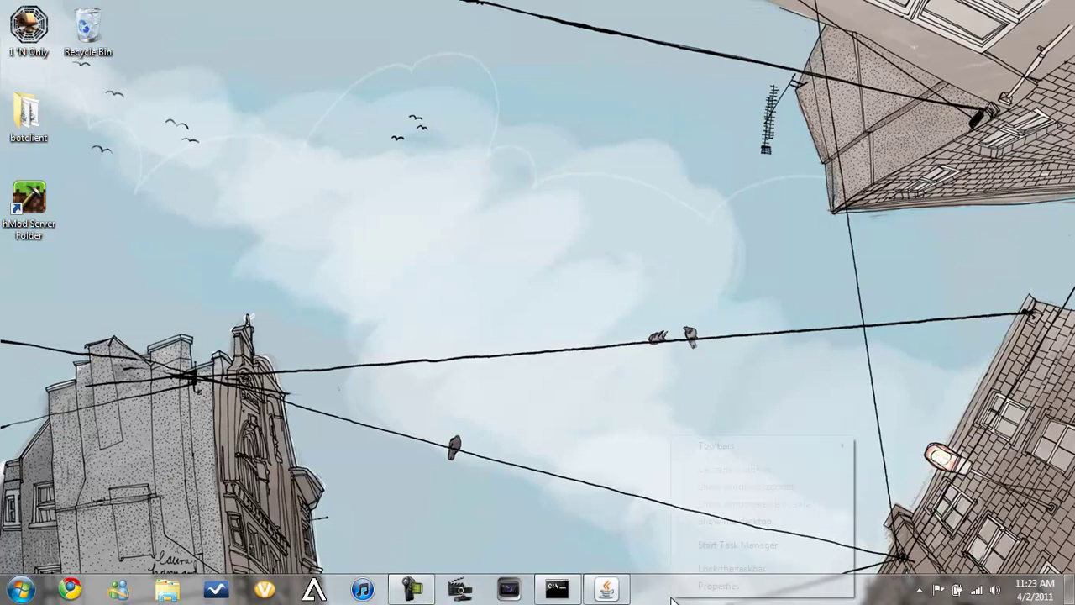
right_click(675, 589)
left_click(698, 583)
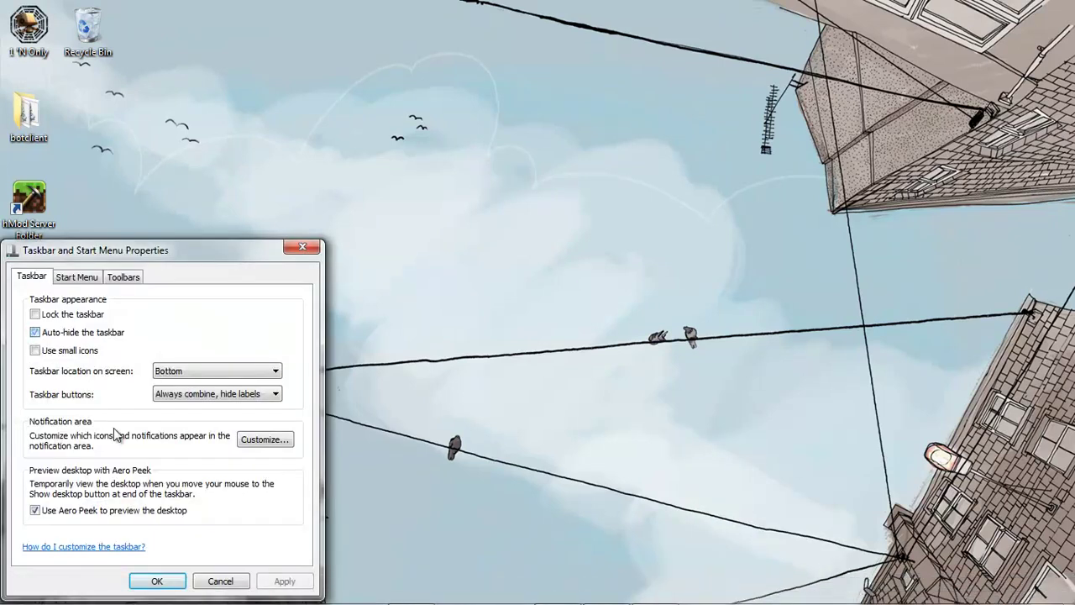
left_click(283, 580)
left_click(157, 552)
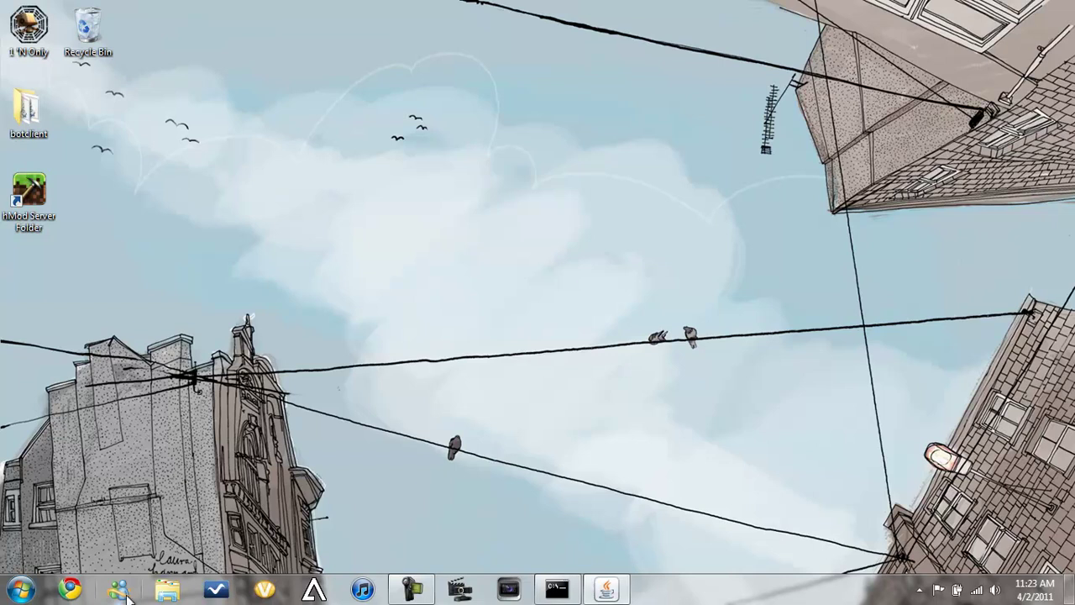
Open the no$gba subfolder inside the NO$GBA folder of the Documents library
left_click(168, 589)
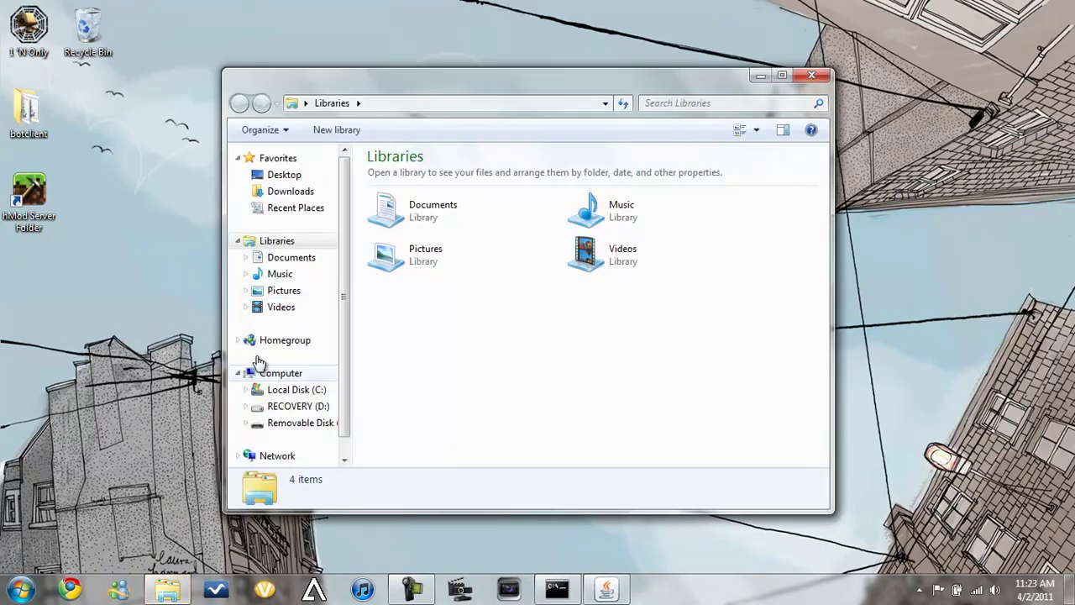
left_click(285, 258)
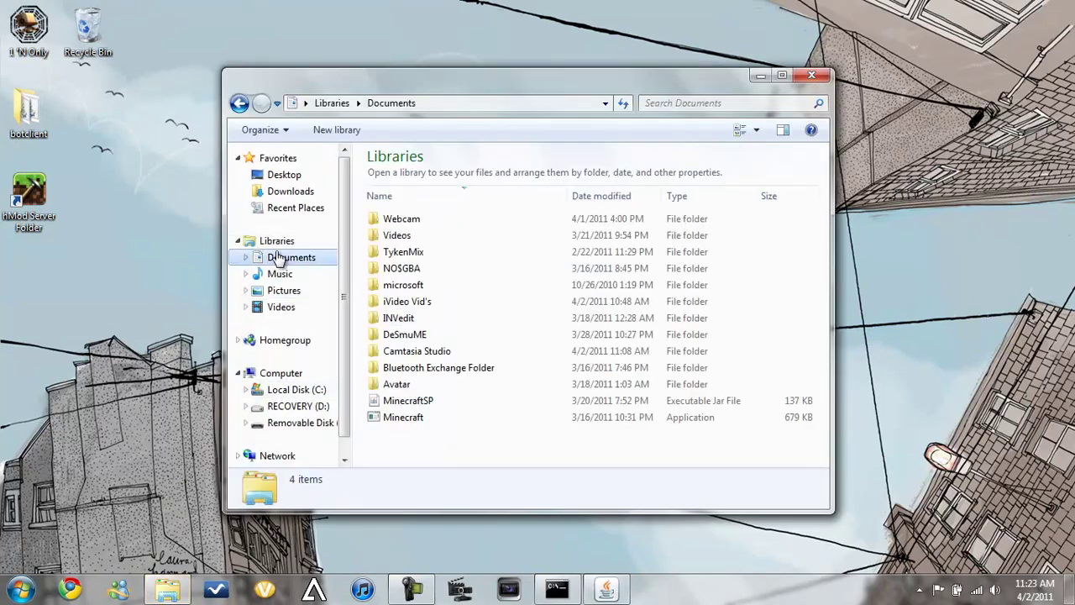
right_click(420, 273)
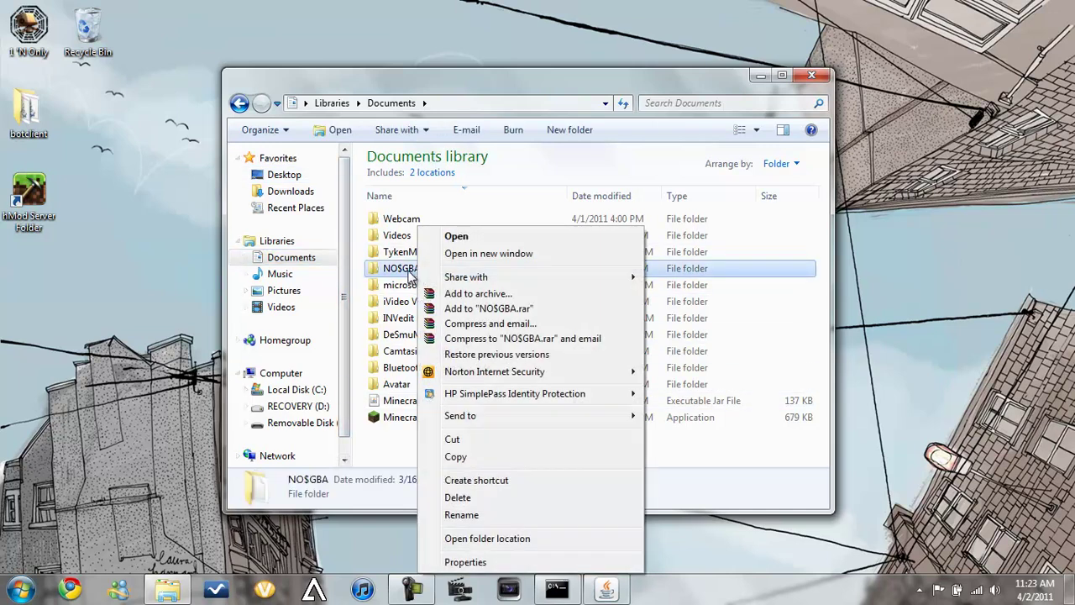
left_click(408, 271)
left_click(409, 269)
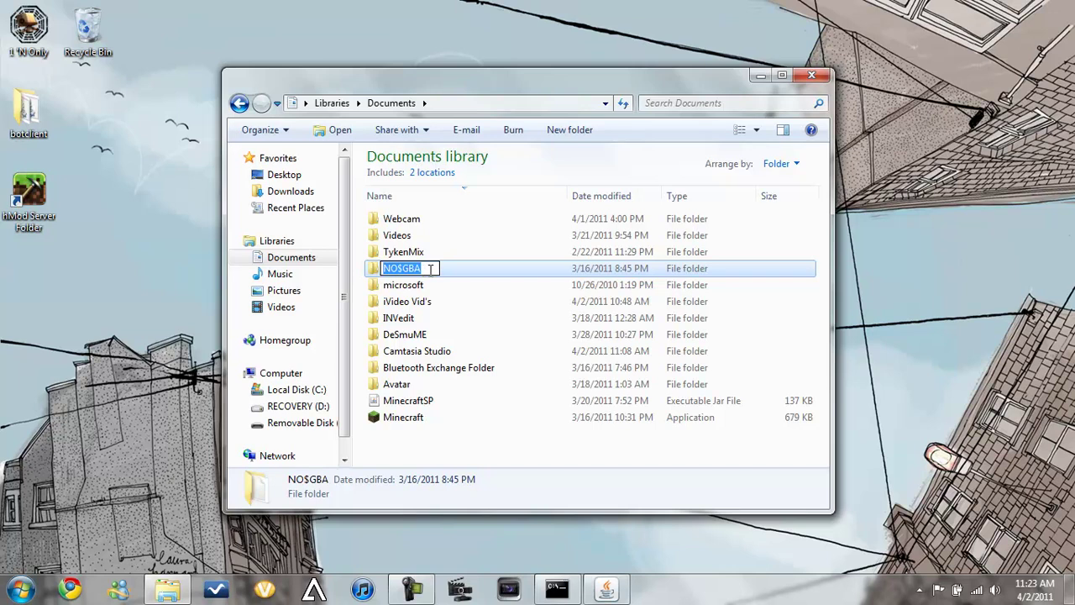
left_click(454, 270)
double_click(456, 271)
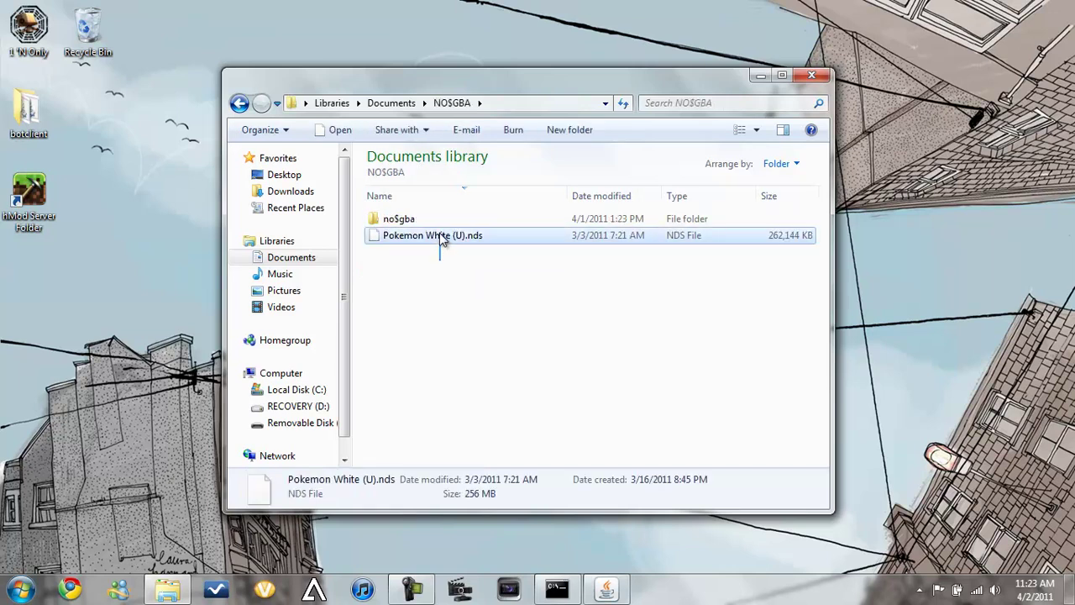
left_click(438, 281)
left_click(425, 218)
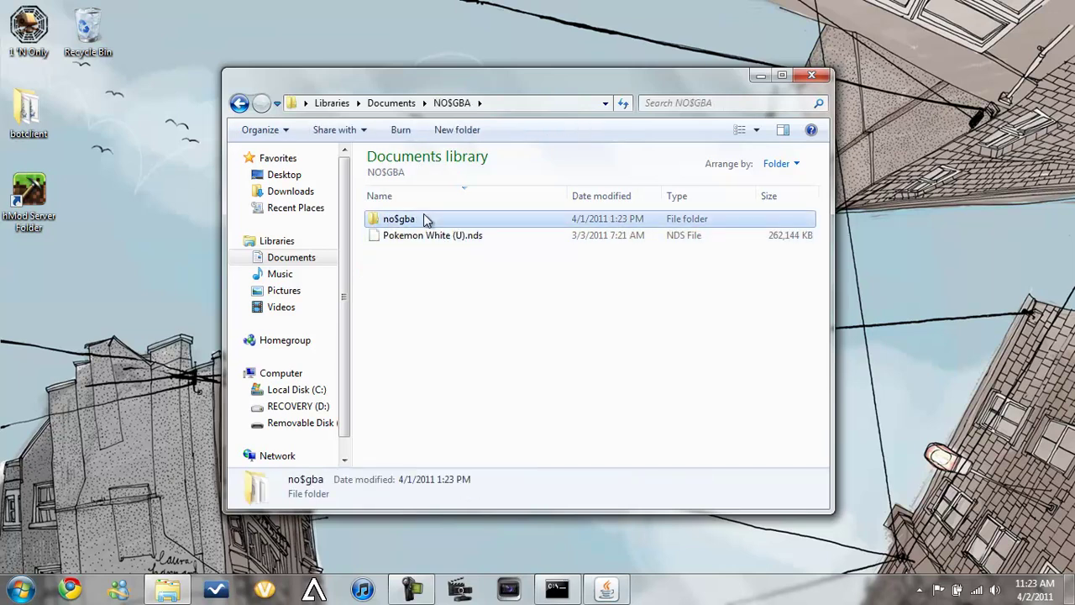
double_click(425, 219)
Try running Pokemon White (U).nds in the no$gba application and close the emulator
scroll(439, 307, "down", 4)
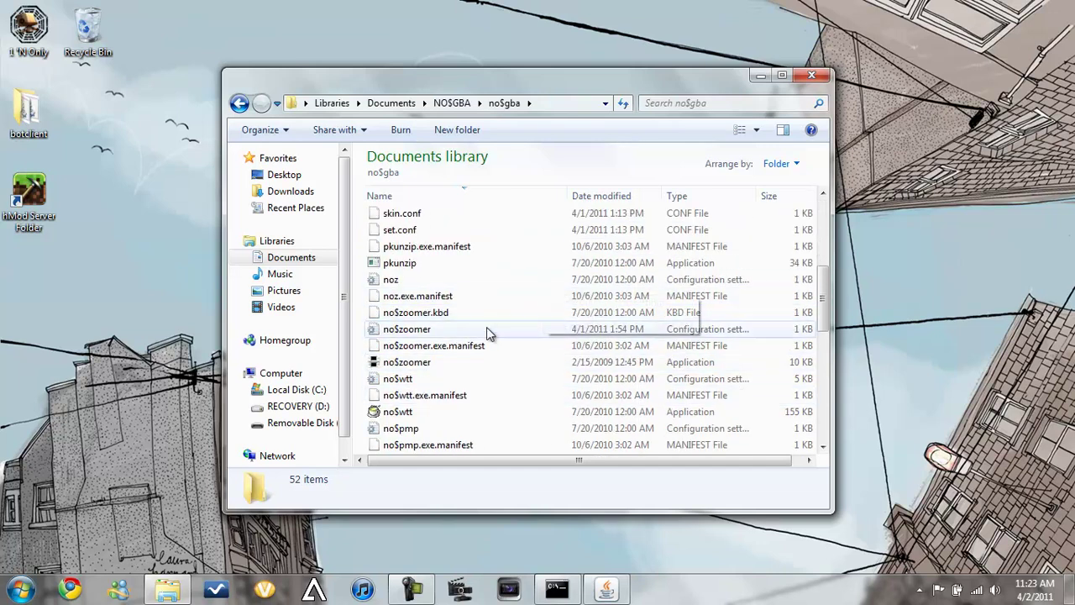
scroll(470, 344, "down", 4)
left_click(404, 380)
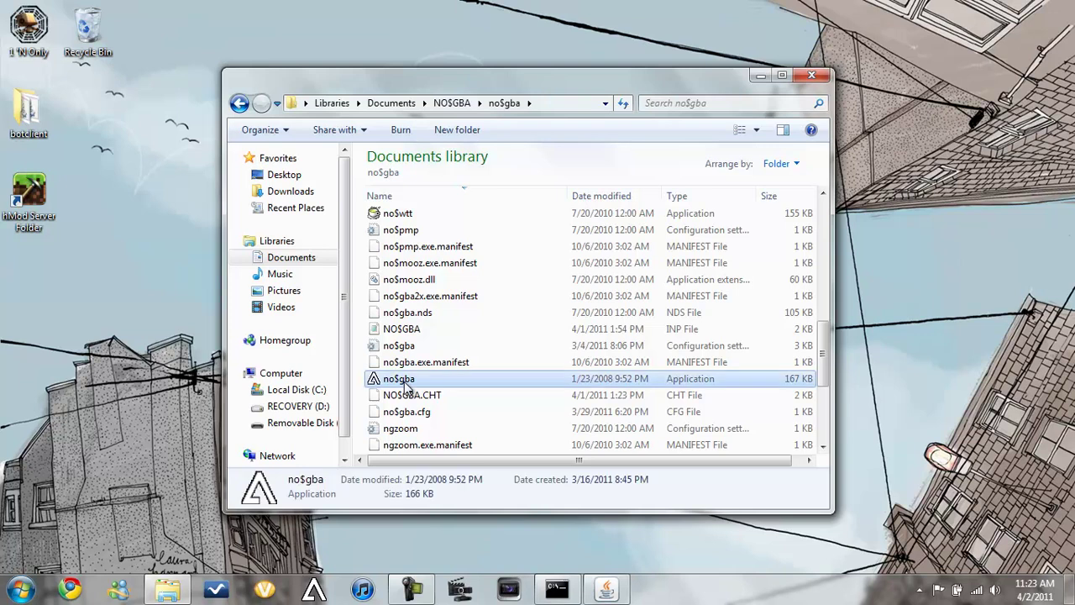
double_click(405, 381)
left_click(579, 225)
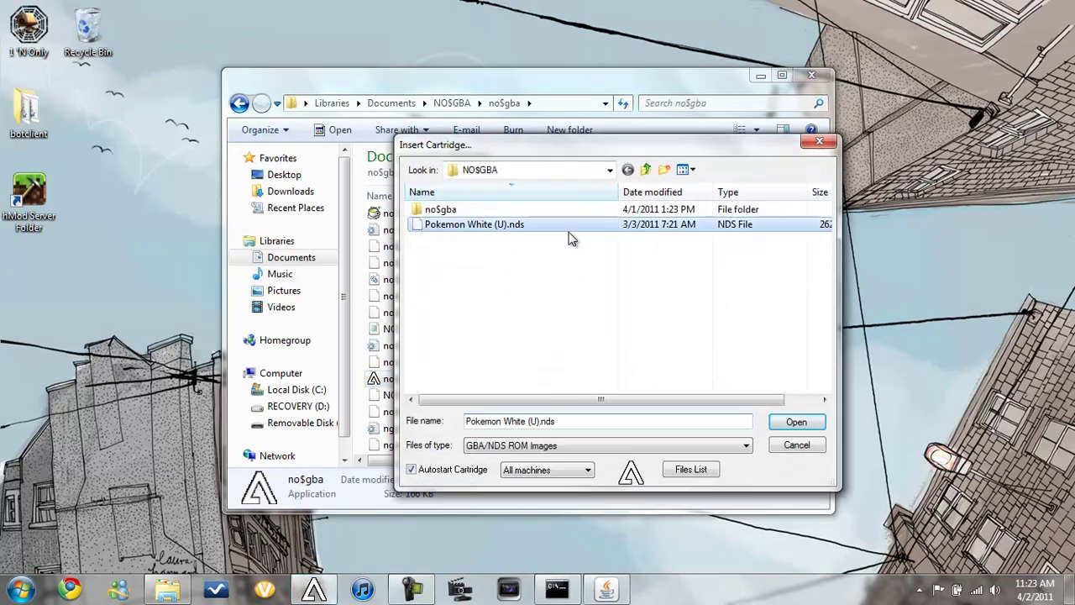
left_click(793, 422)
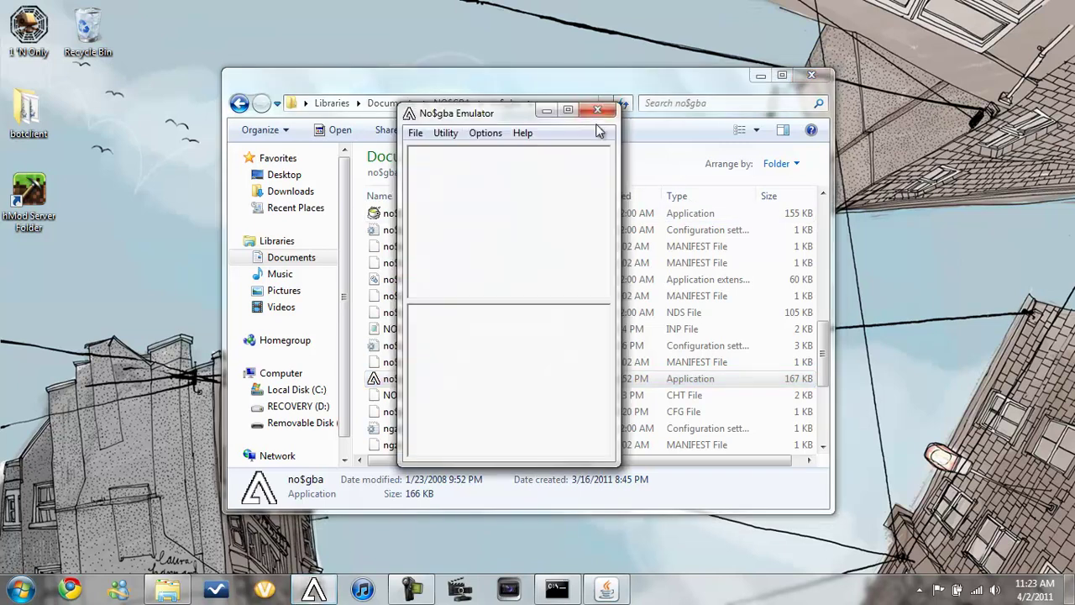
left_click_drag(559, 151, 559, 101)
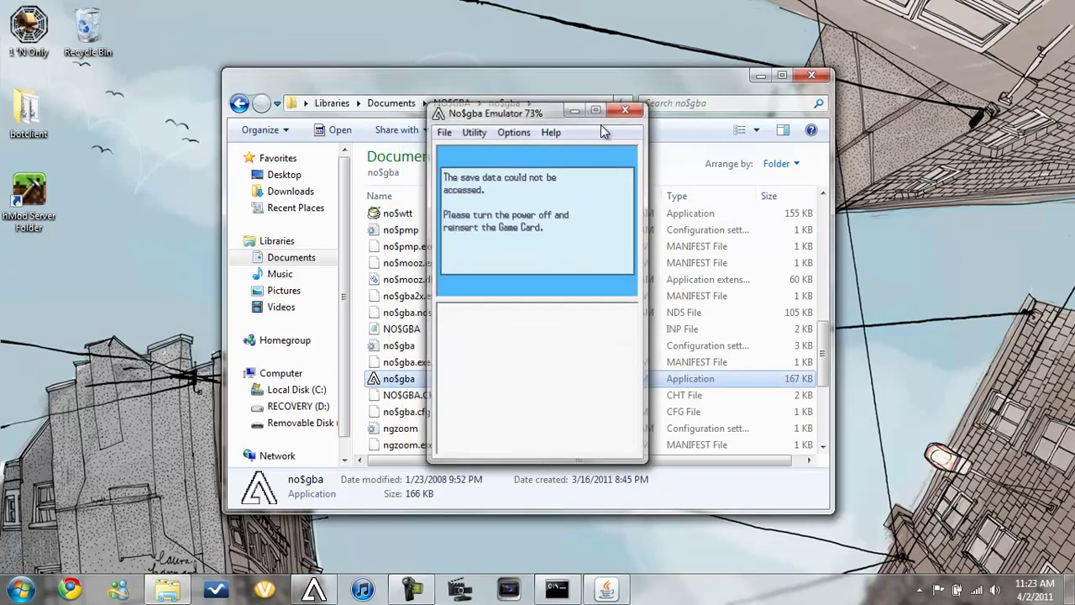
left_click(627, 106)
Start the myzoom application and load Pokemon White (U).nds in it
scroll(446, 391, "down", 2)
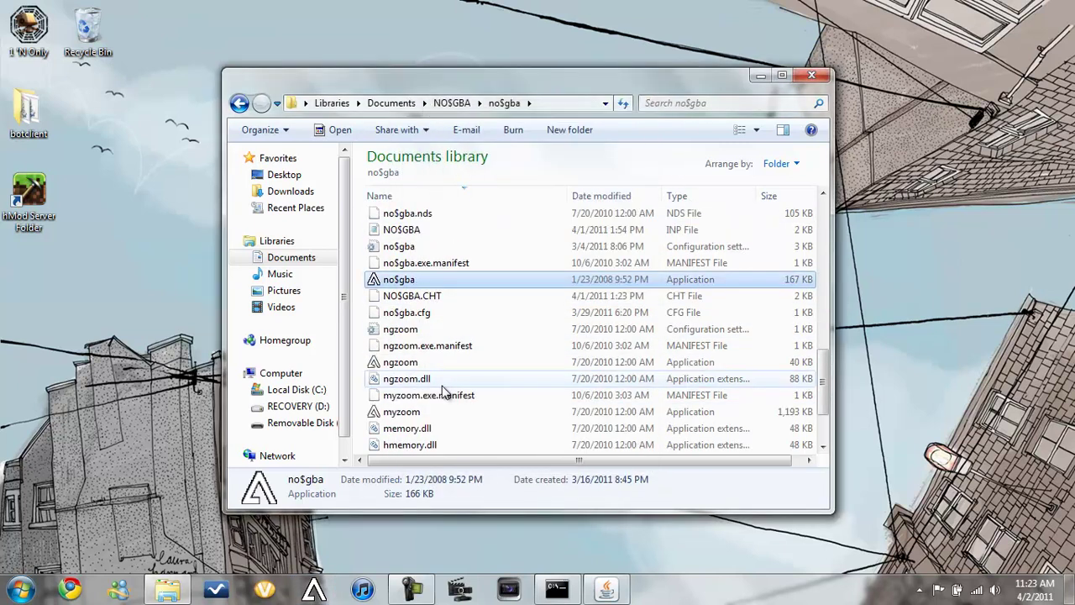
double_click(395, 413)
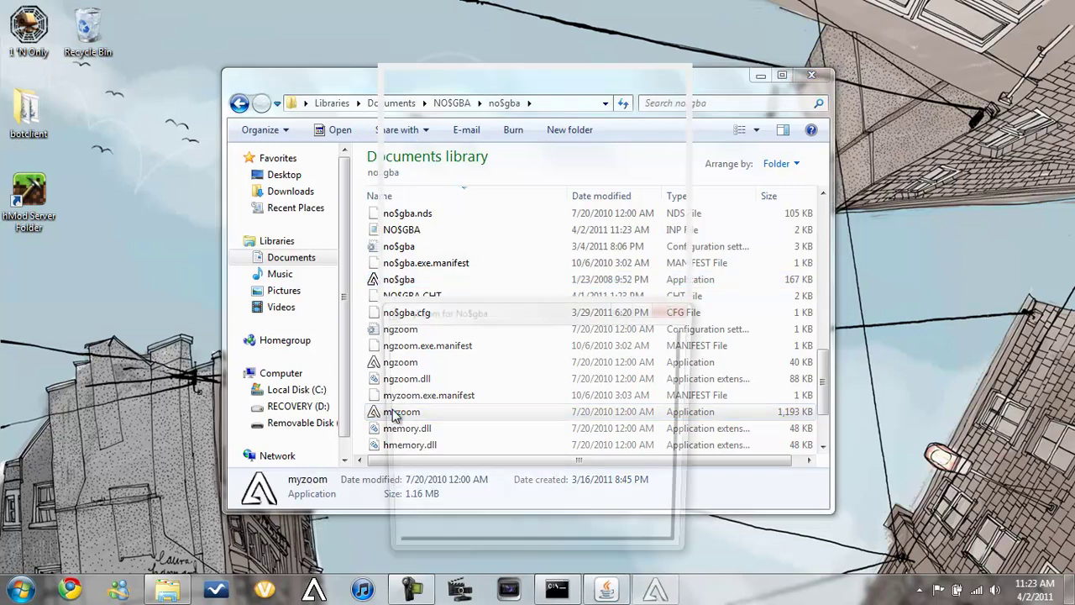
left_click(586, 339)
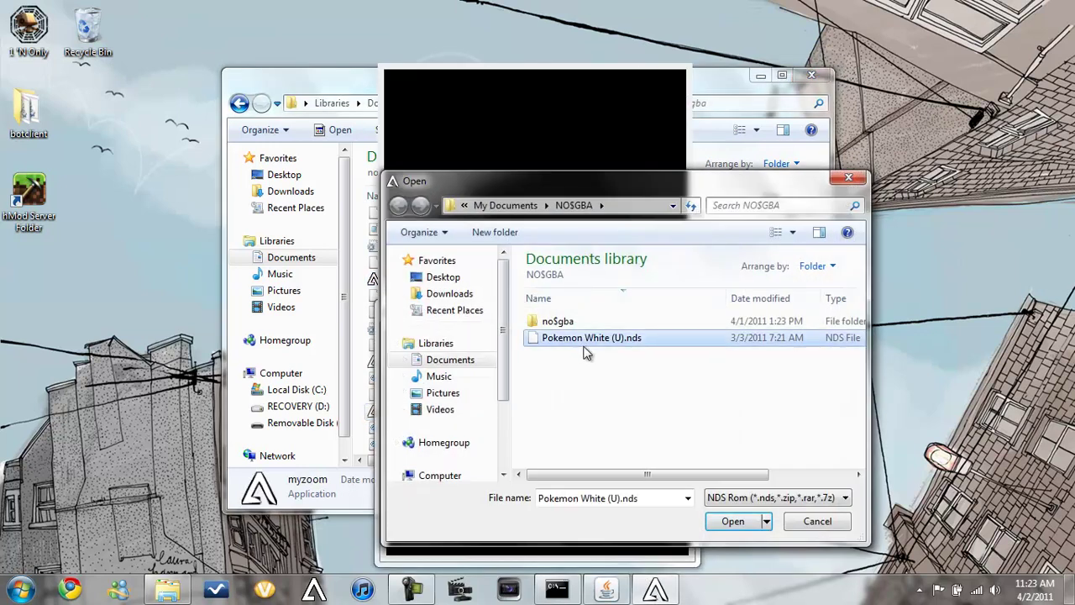
left_click(732, 521)
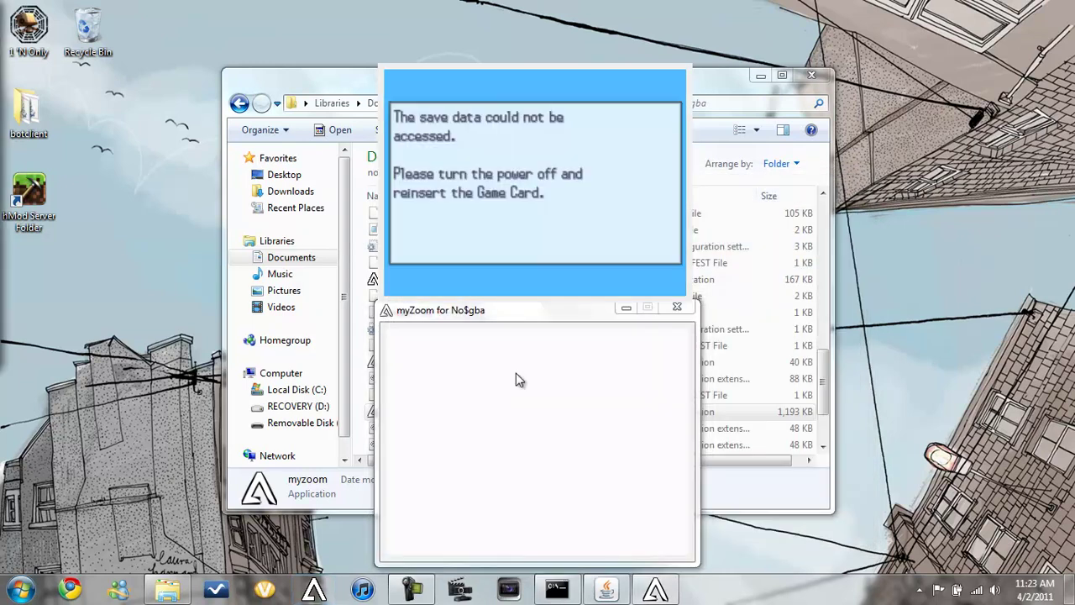
Show the game in full screen, return it to its window, and close both myZoom and the No$gba emulator
right_click(515, 379)
left_click(564, 300)
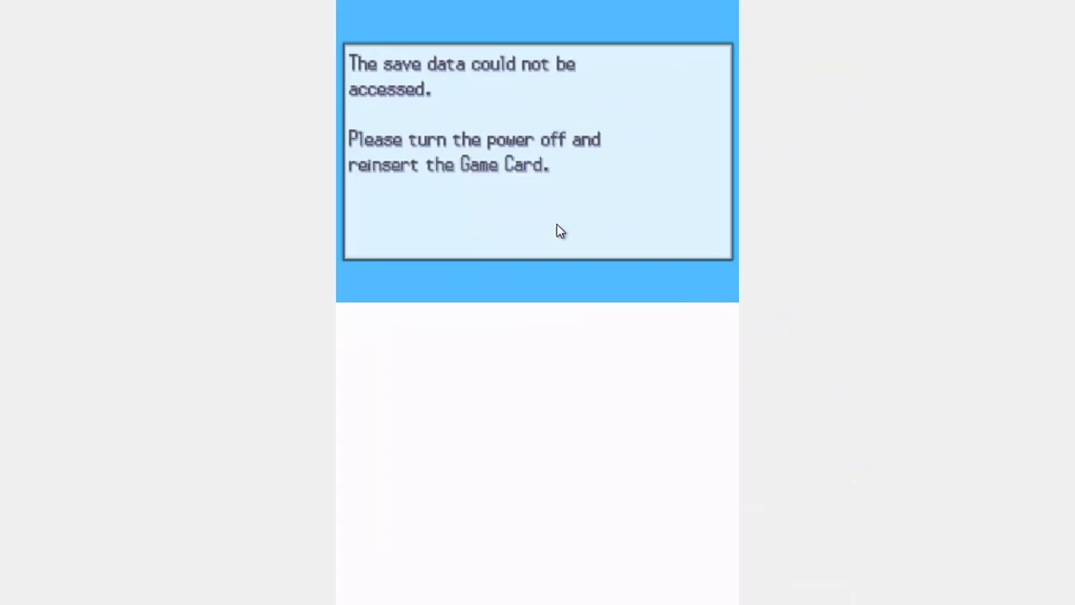
right_click(515, 374)
left_click(548, 302)
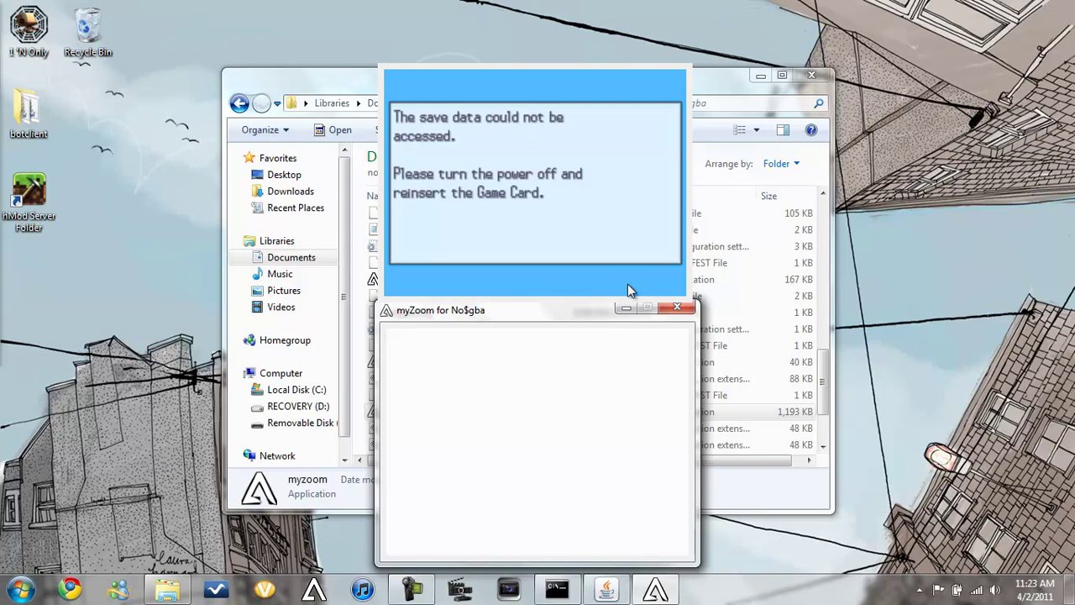
left_click(661, 310)
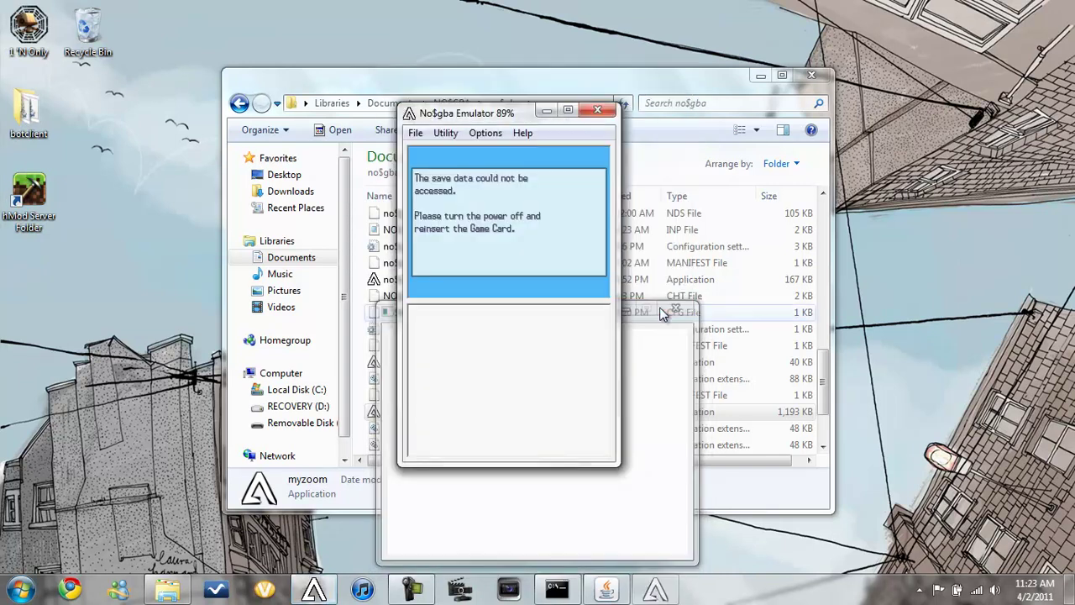
left_click(595, 115)
Start the no$zoomer application from the no$gba folder and load Pokemon White (U).nds
scroll(437, 325, "up", 4)
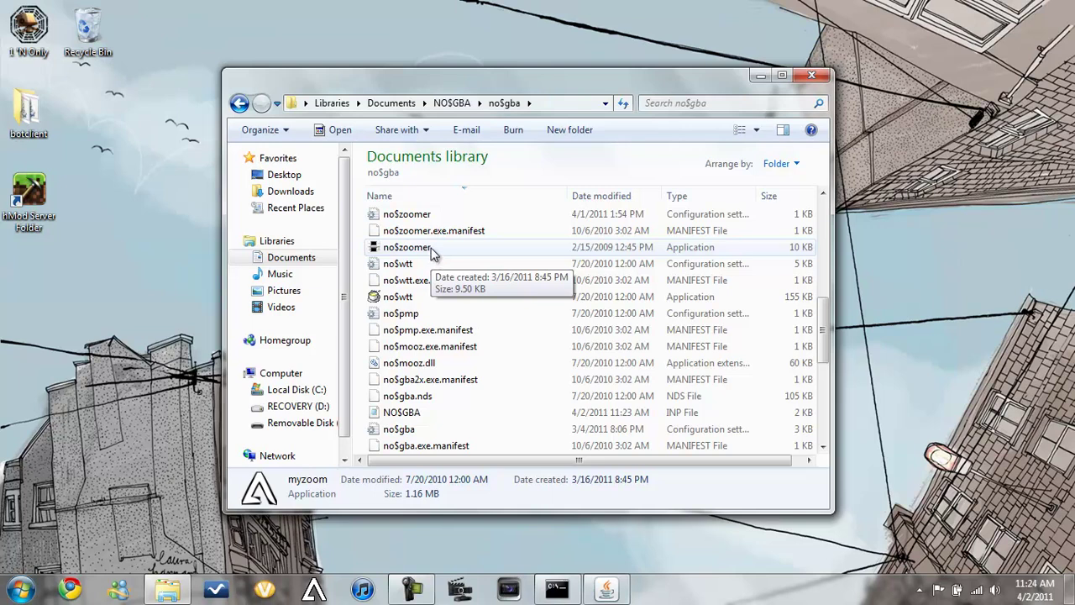
scroll(443, 269, "down", 5)
scroll(449, 285, "up", 6)
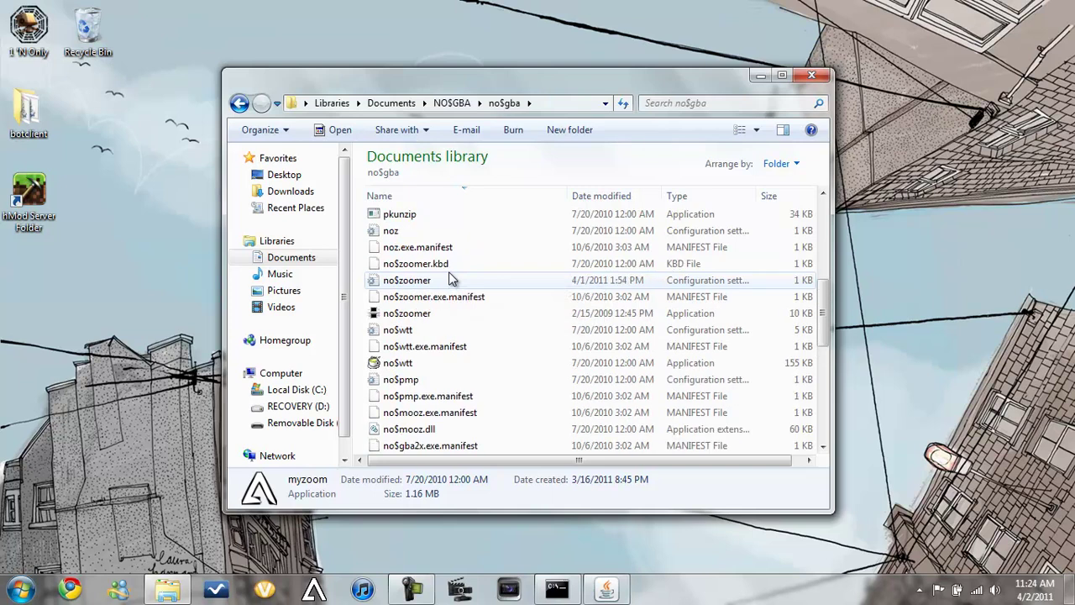
scroll(450, 280, "down", 6)
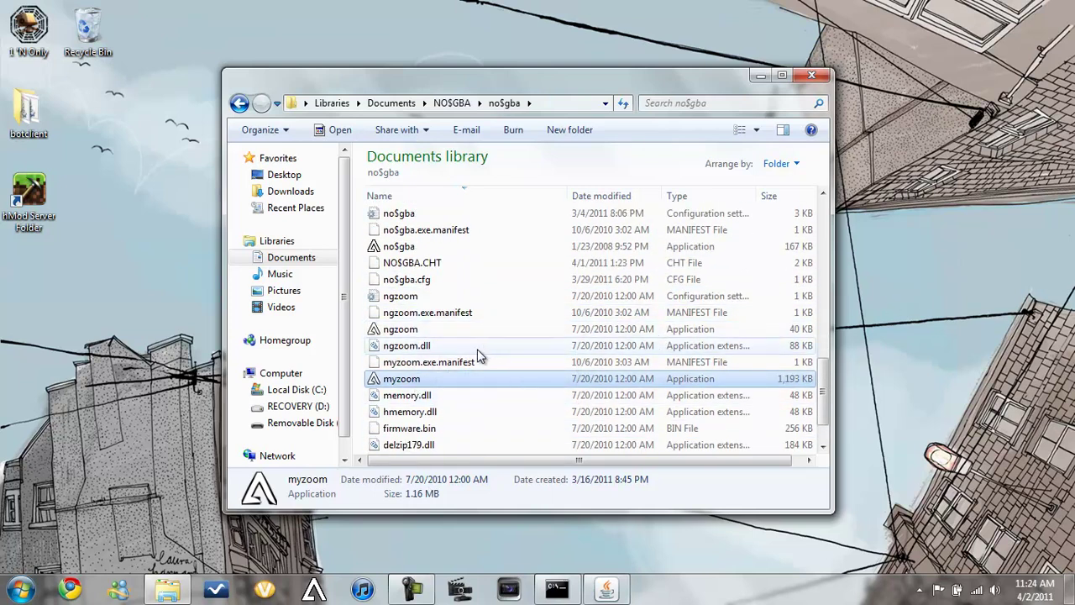
scroll(471, 333, "up", 5)
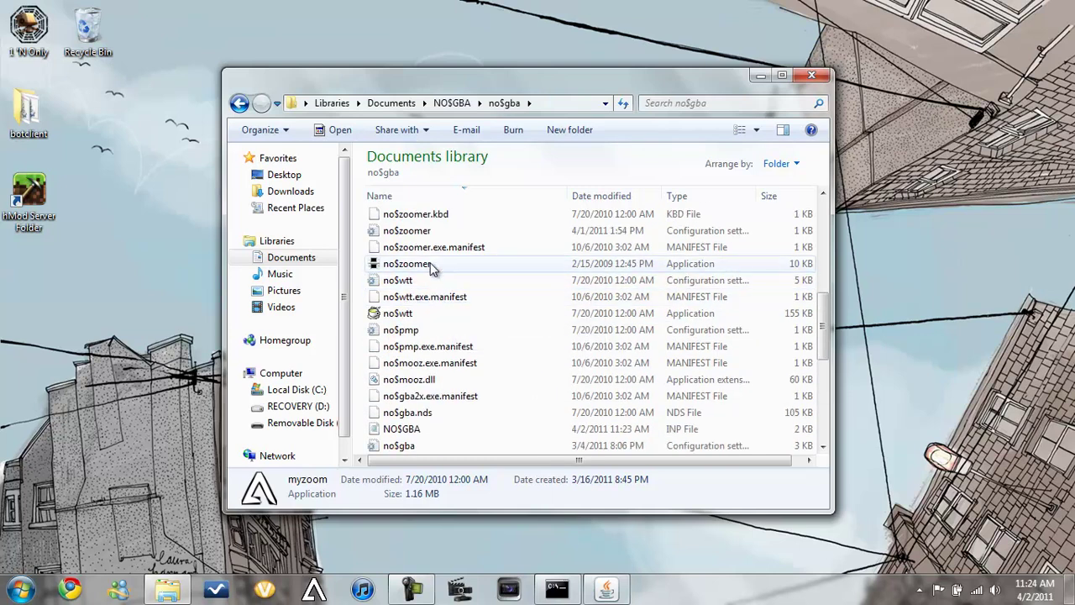
double_click(407, 263)
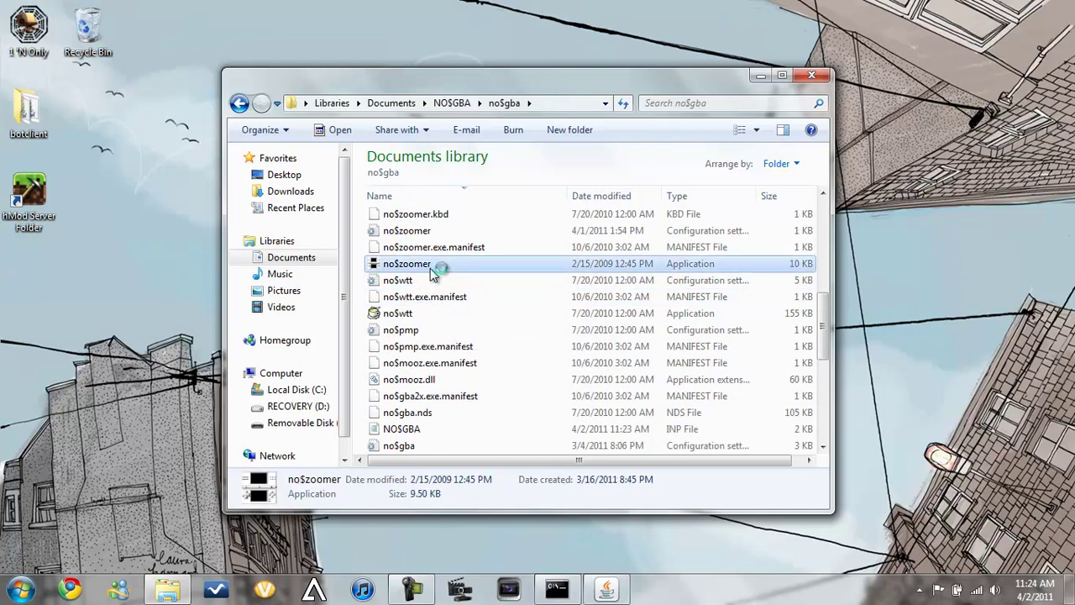
left_click(681, 226)
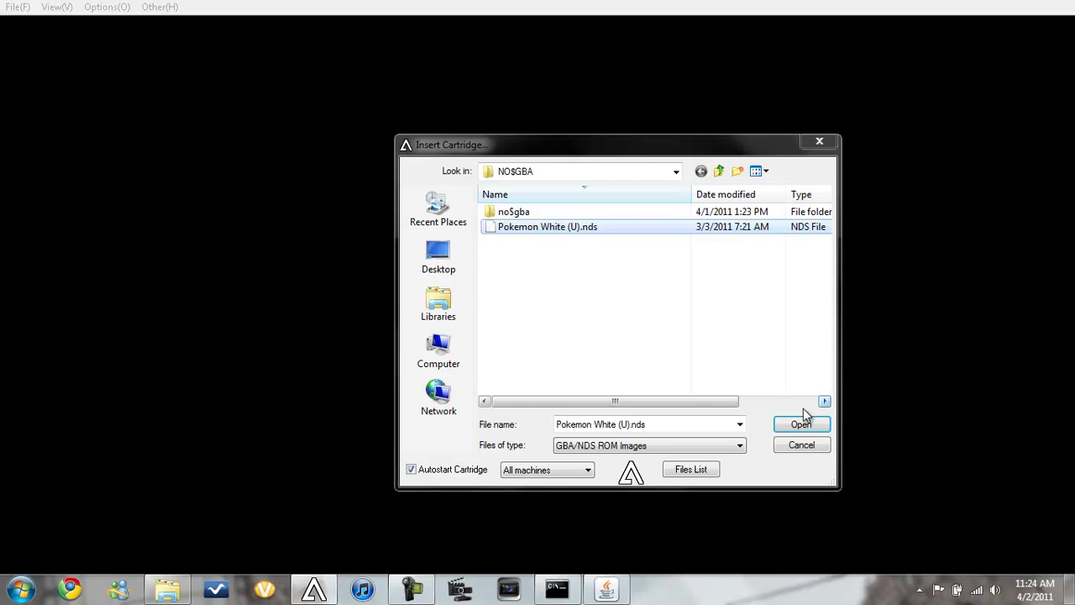
left_click(802, 425)
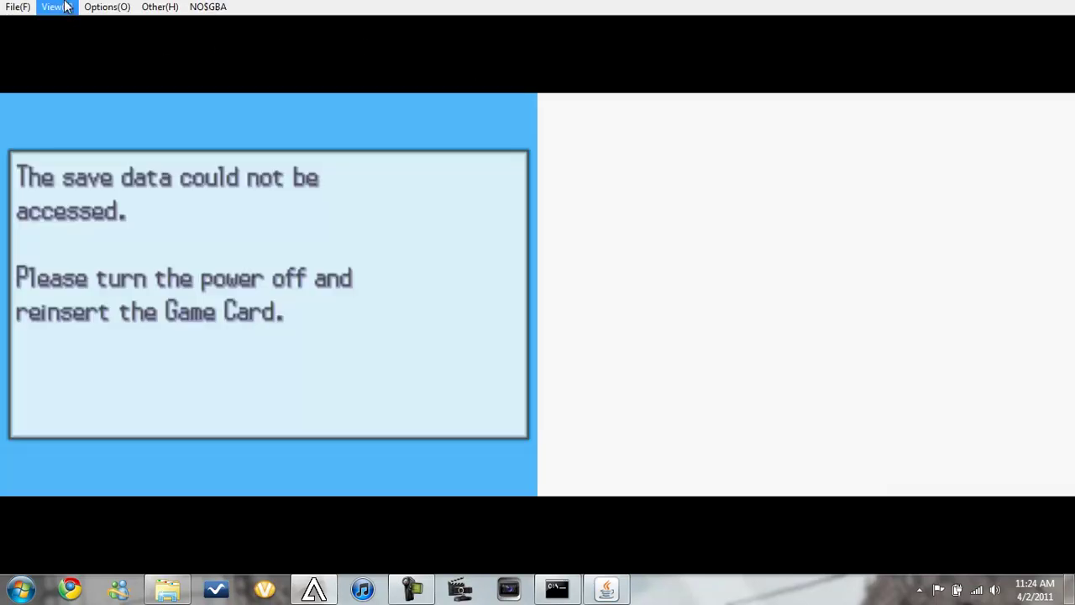
Examine the emulator's view, options and file commands, including the side-by-side screen layout
left_click(67, 7)
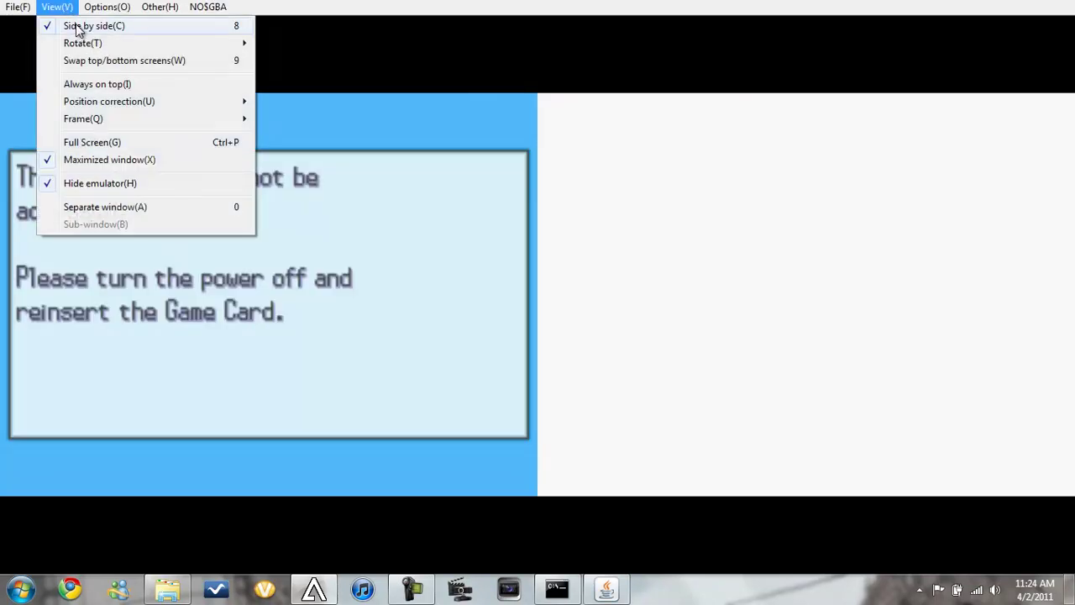
left_click(377, 202)
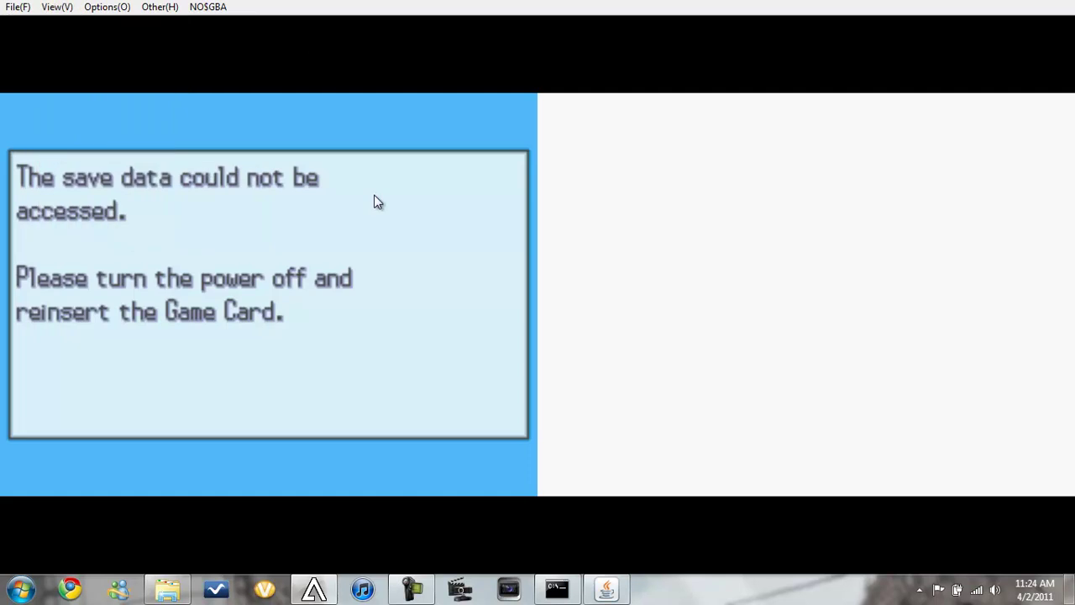
left_click(64, 6)
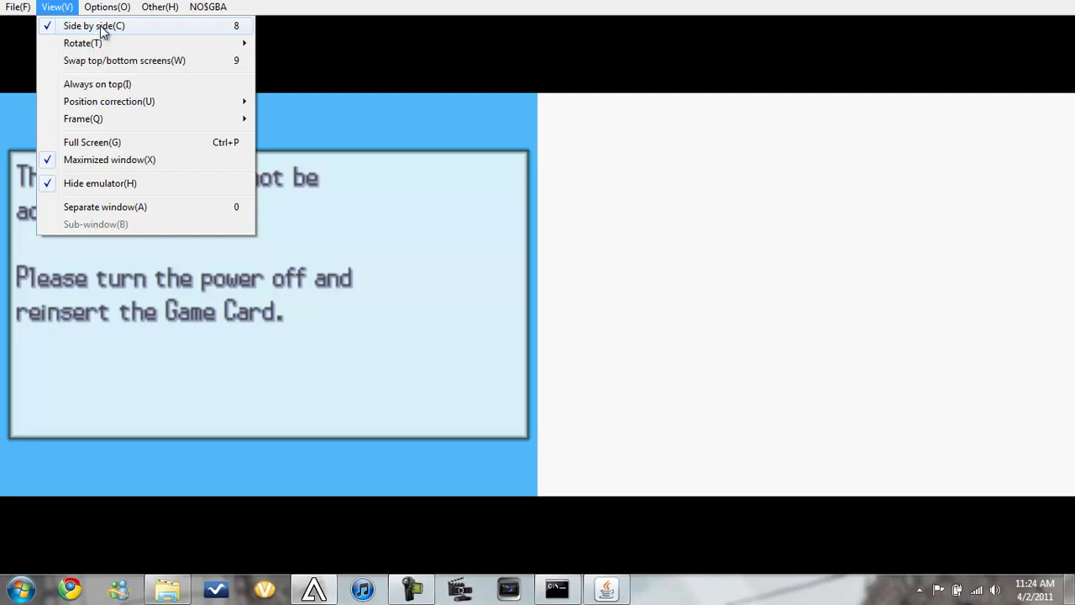
left_click(561, 84)
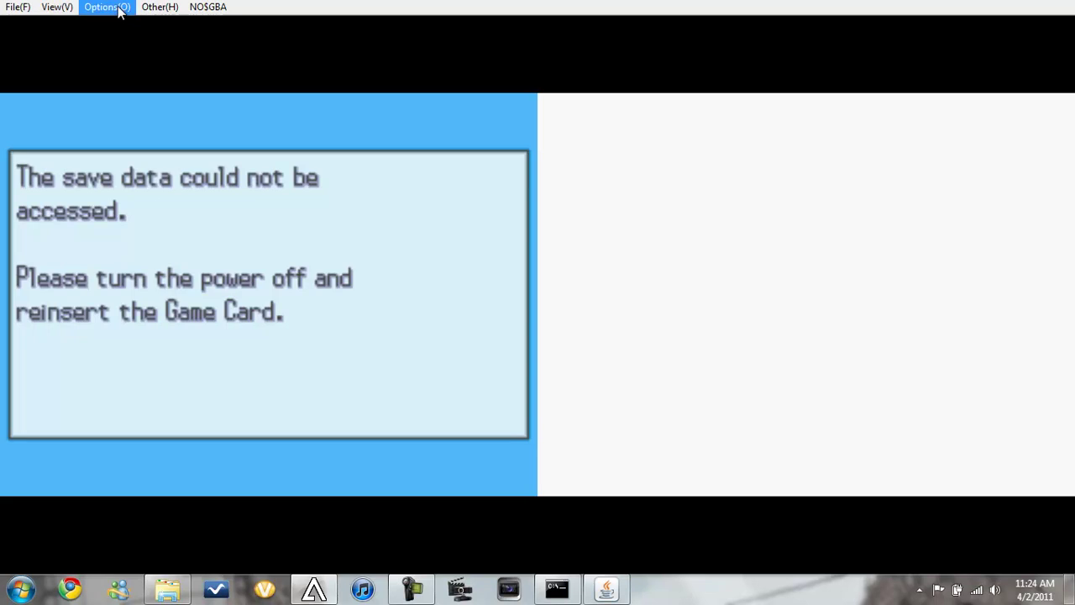
left_click(57, 9)
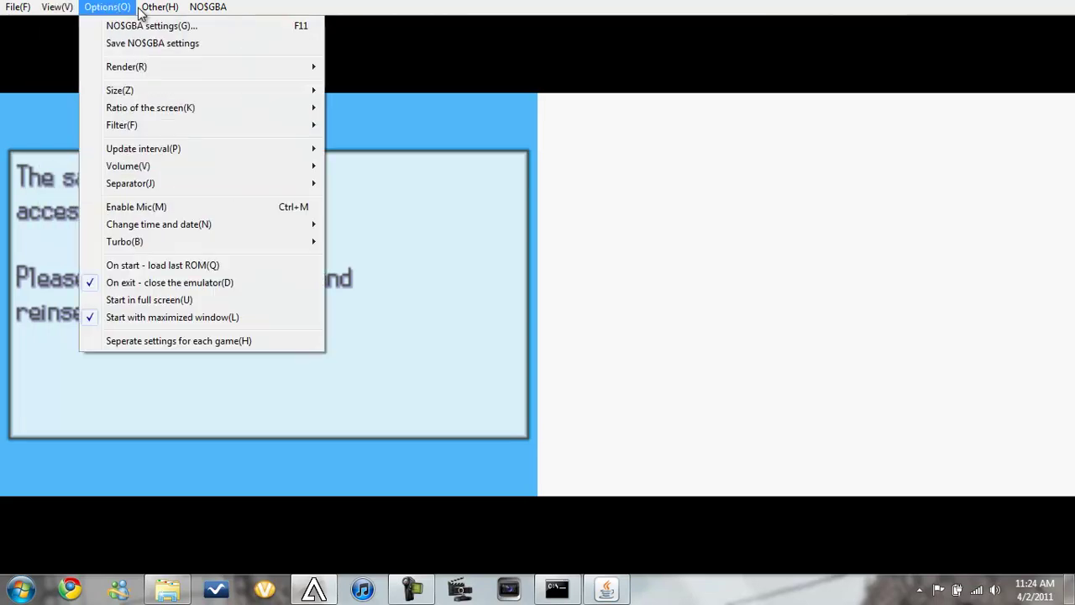
mouse_move(18, 9)
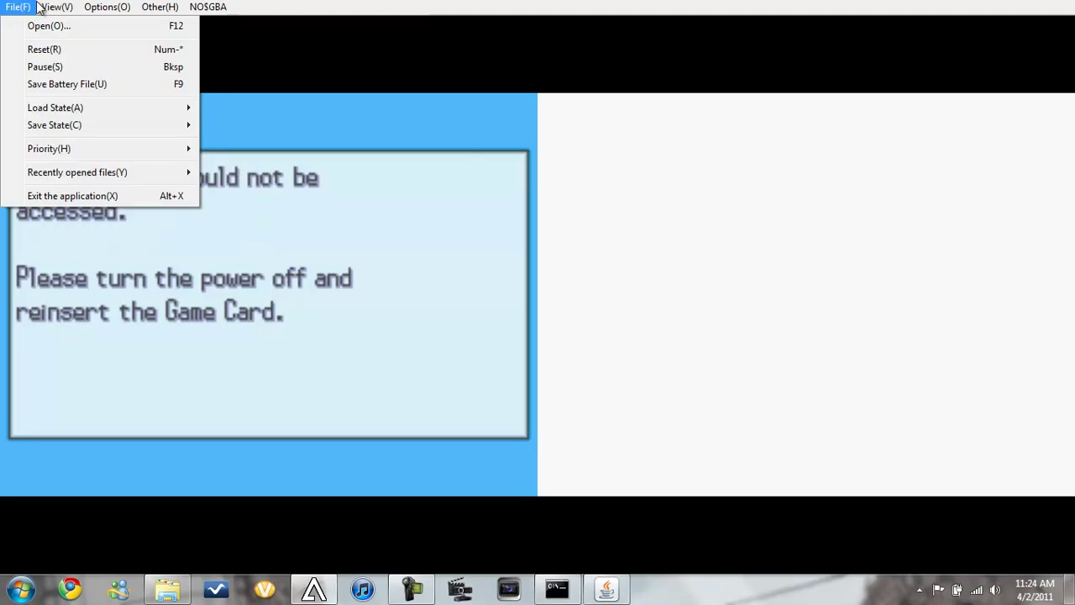
Switch the side-by-side game view to full screen
mouse_move(59, 8)
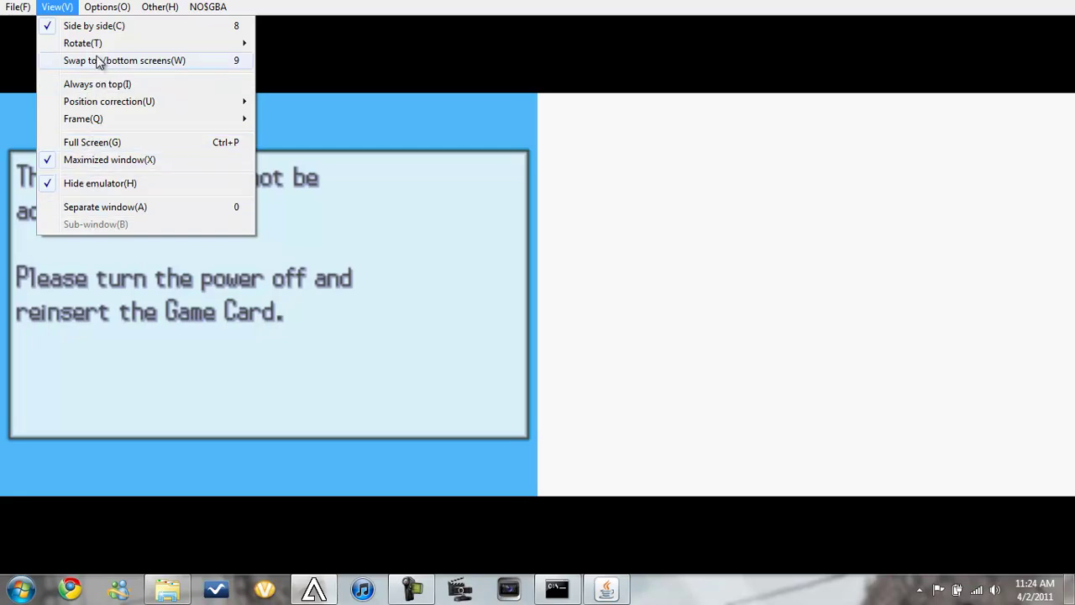
left_click(92, 143)
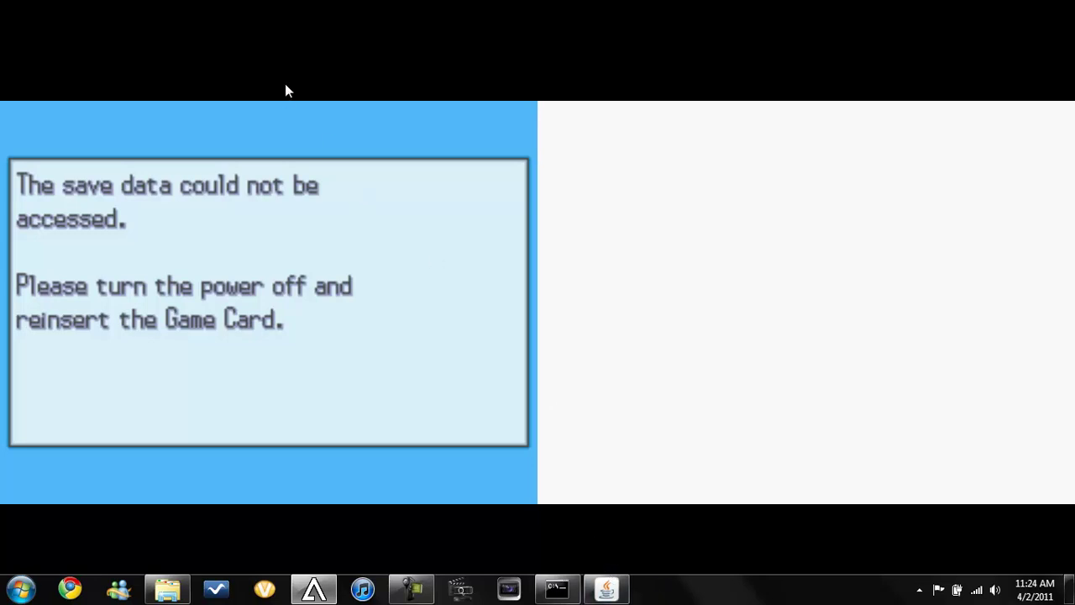
Try the x1.0 screen size in full screen, and set the size back to x3.0
right_click(323, 56)
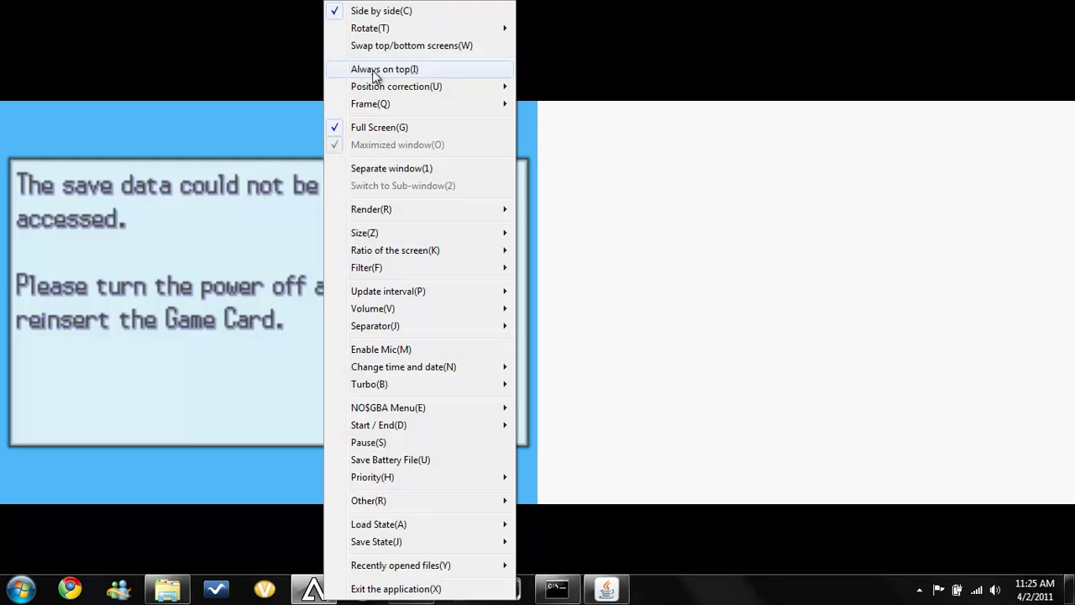
mouse_move(394, 233)
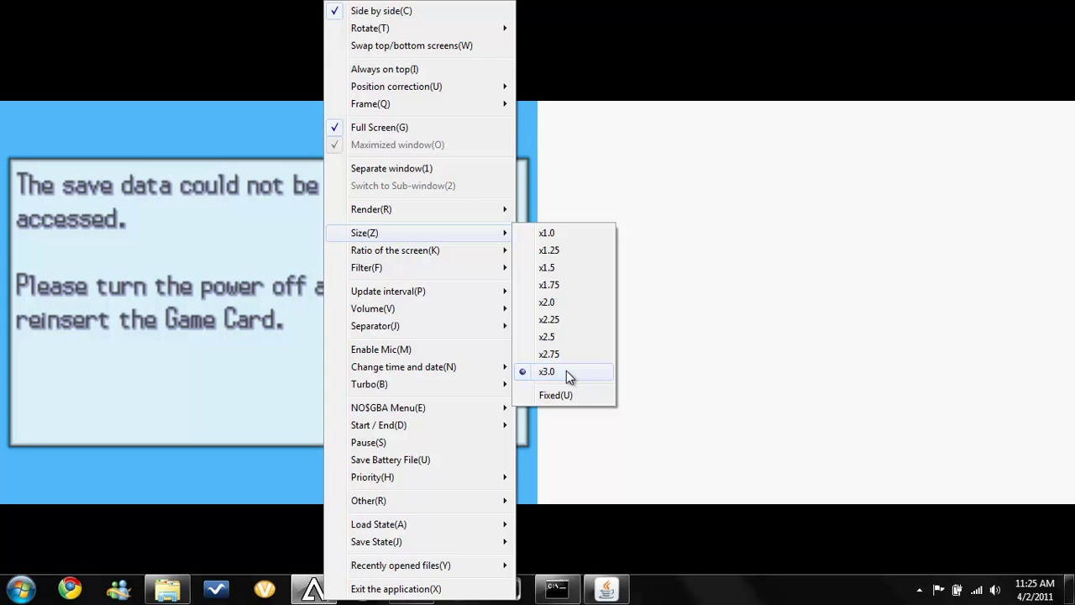
left_click(567, 234)
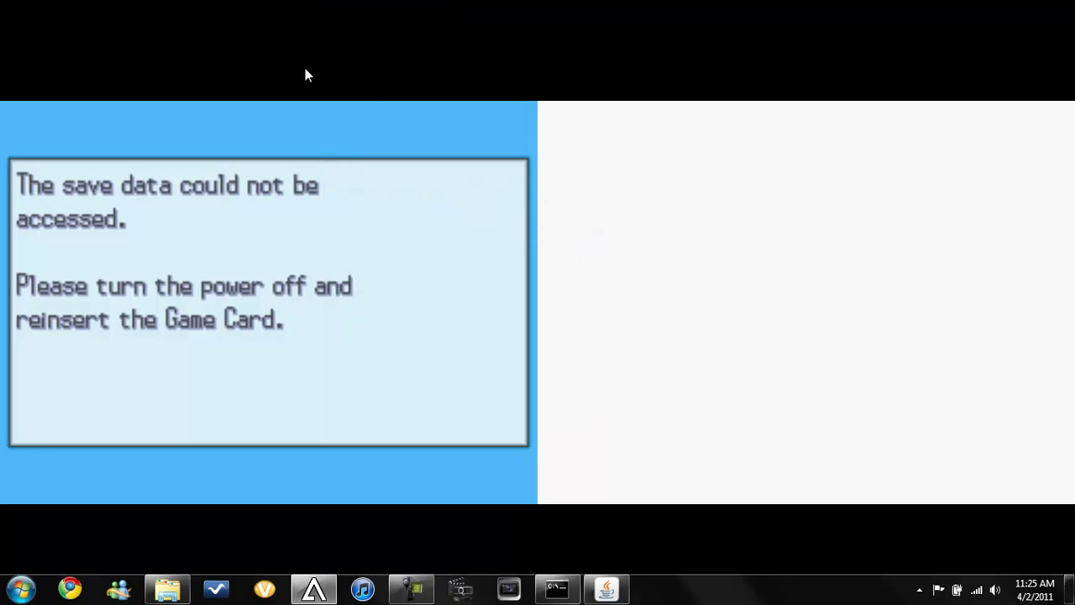
right_click(250, 39)
mouse_move(359, 240)
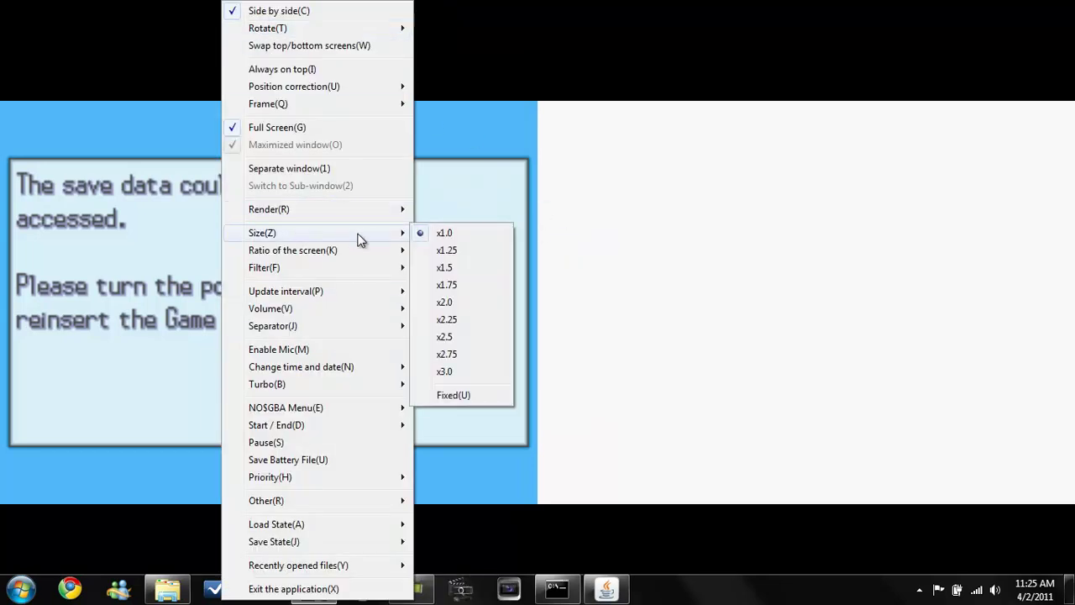
left_click(453, 374)
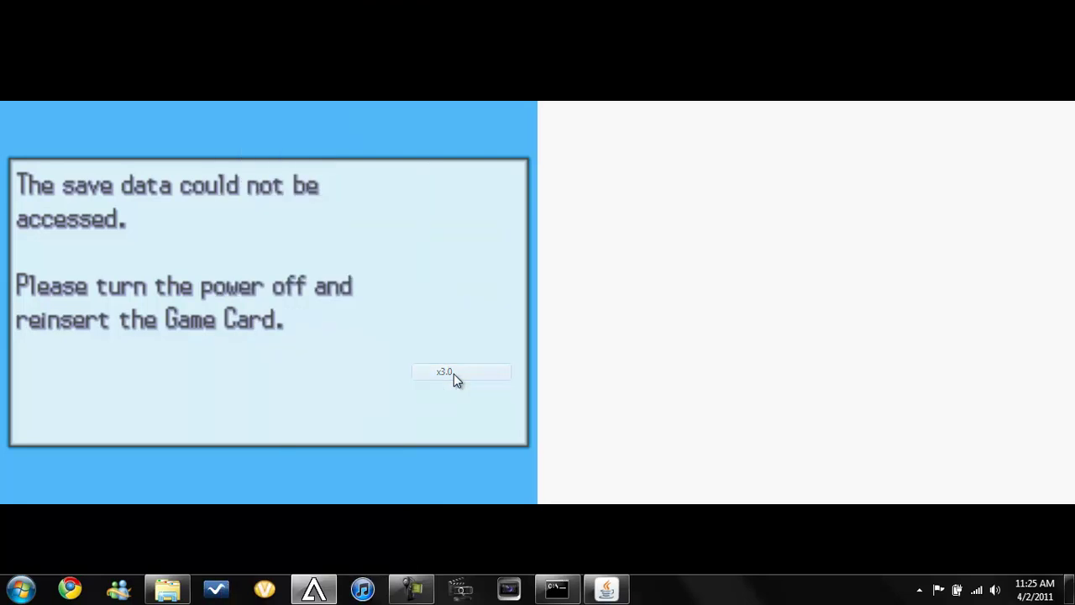
Examine the emulator's filter, volume and no$gba options, including the No$gba cheats list
right_click(280, 27)
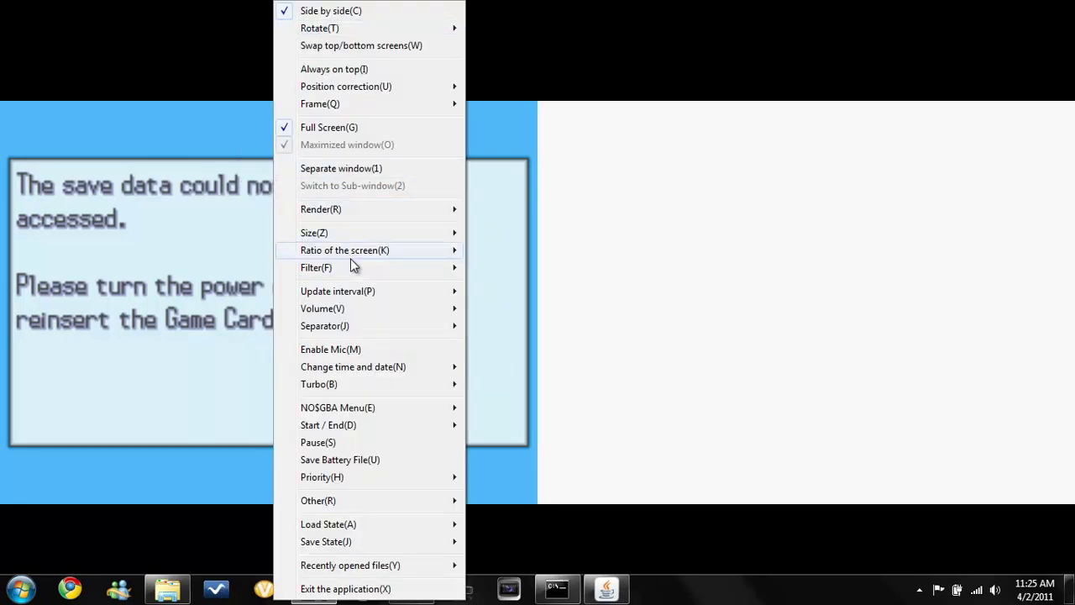
mouse_move(353, 256)
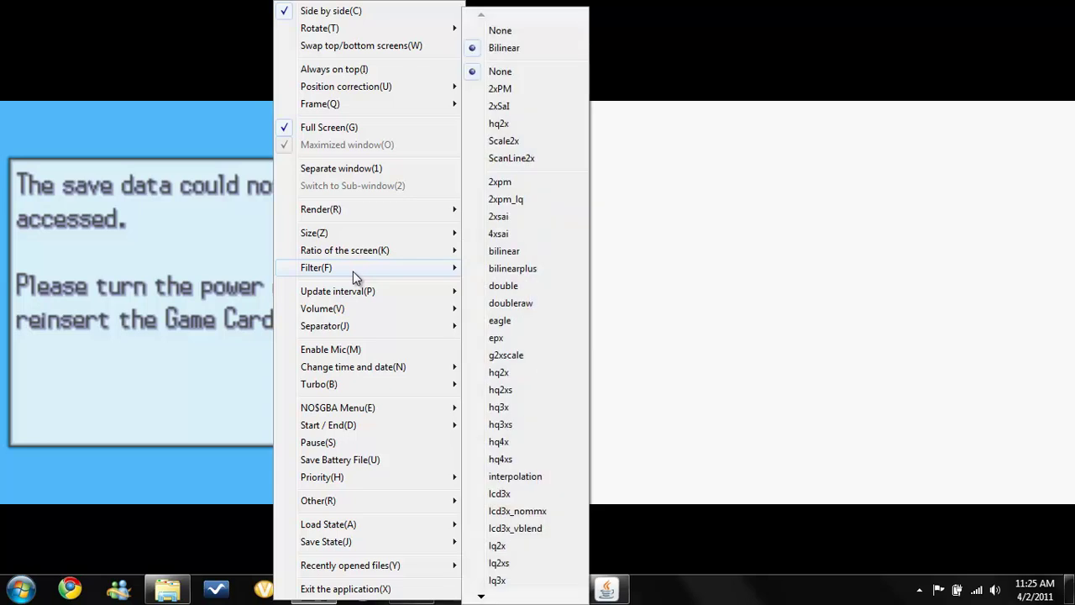
mouse_move(359, 328)
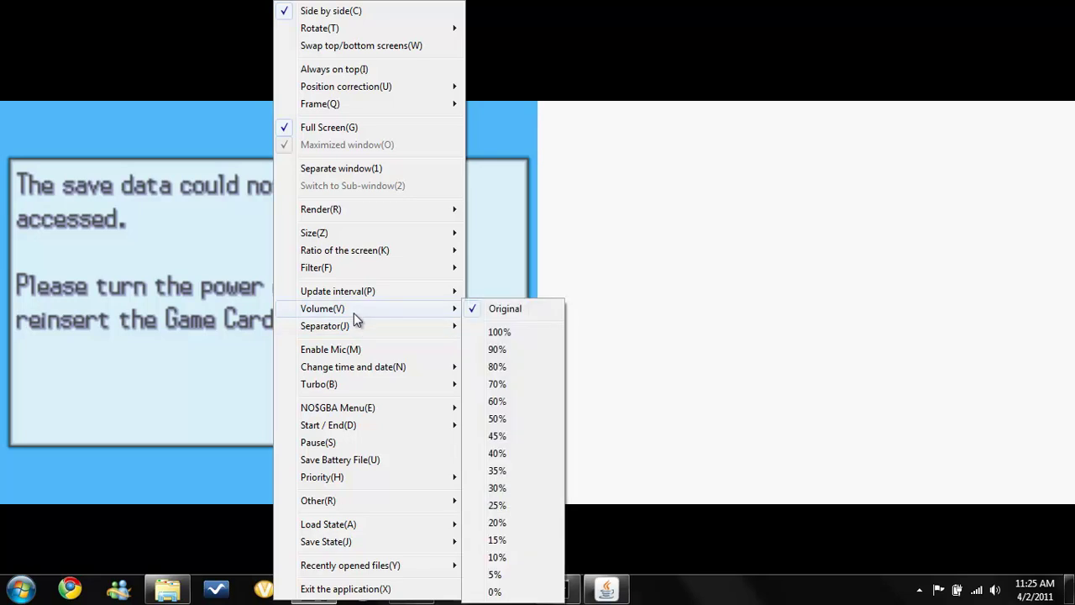
mouse_move(354, 299)
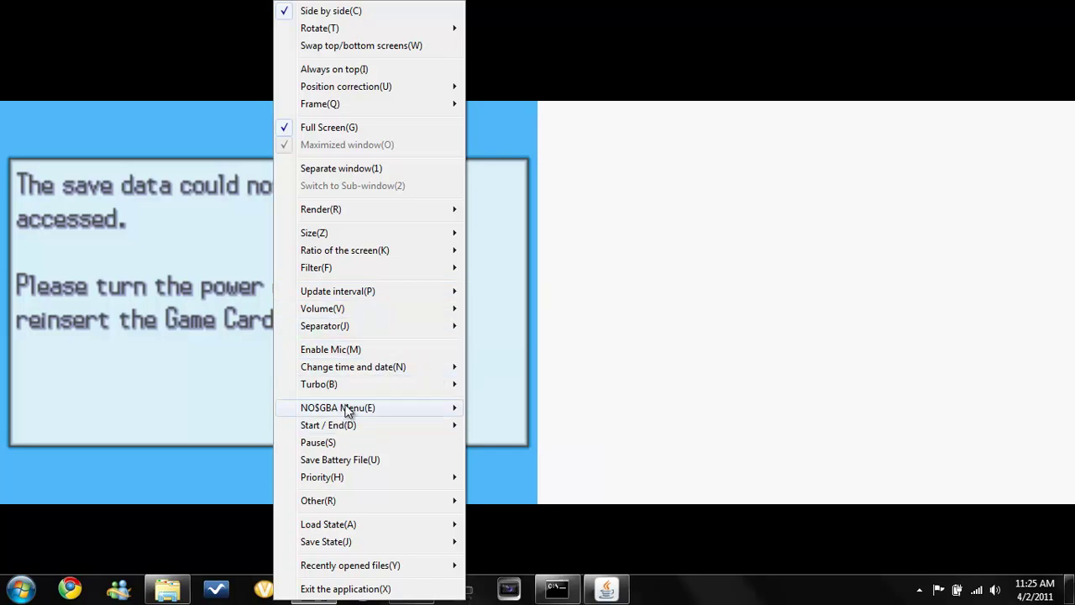
mouse_move(347, 410)
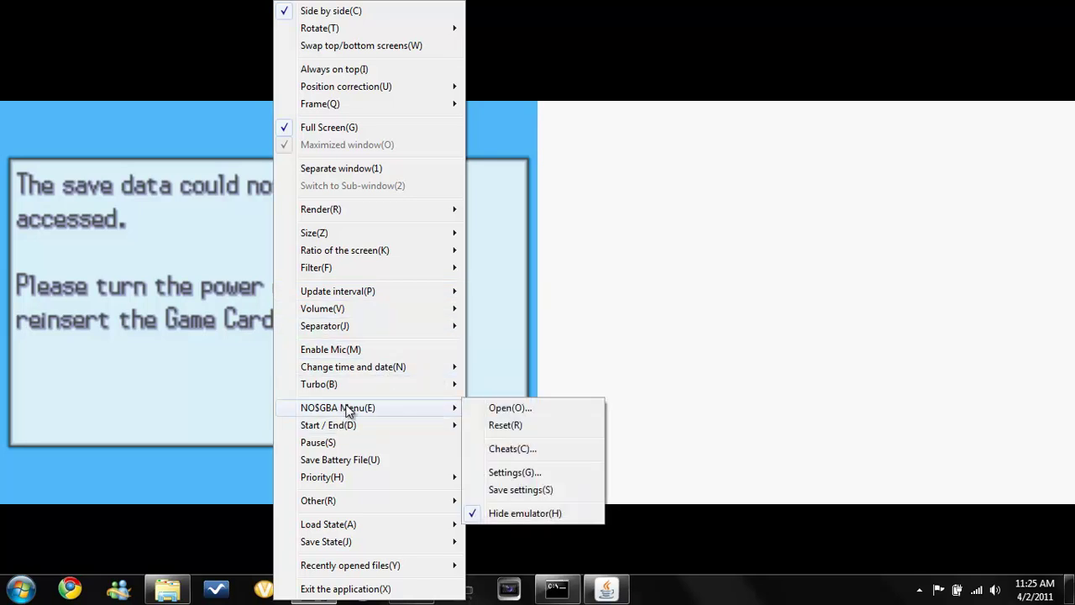
left_click(510, 451)
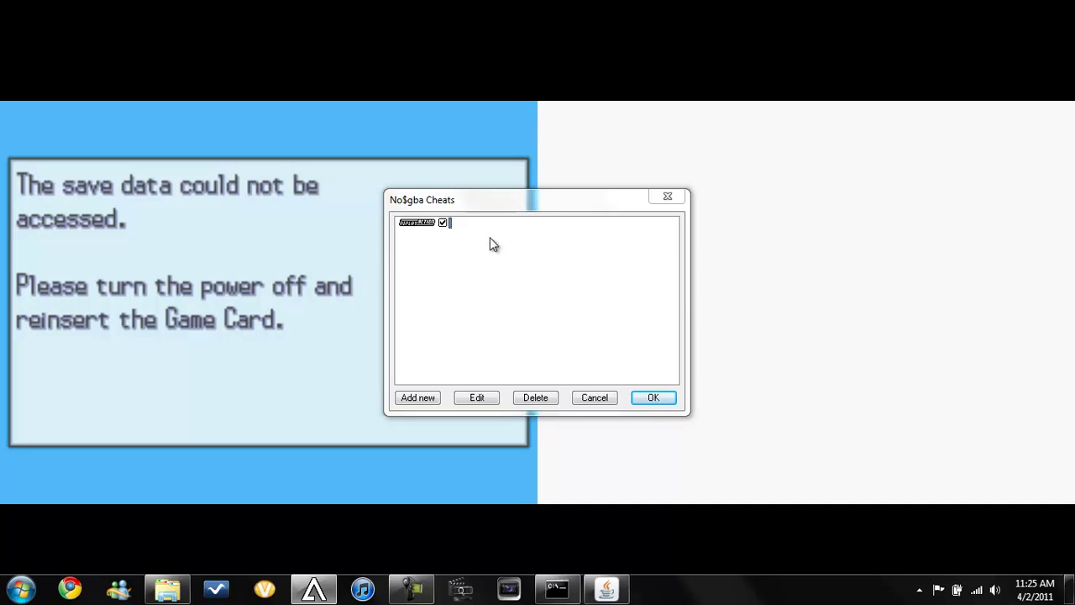
left_click(643, 398)
right_click(307, 99)
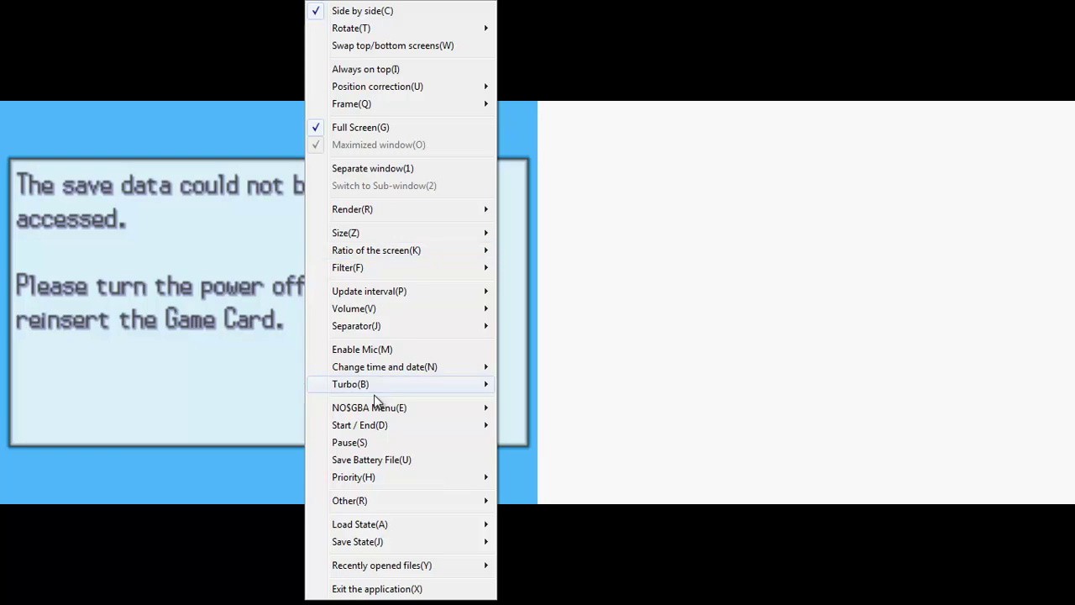
mouse_move(413, 409)
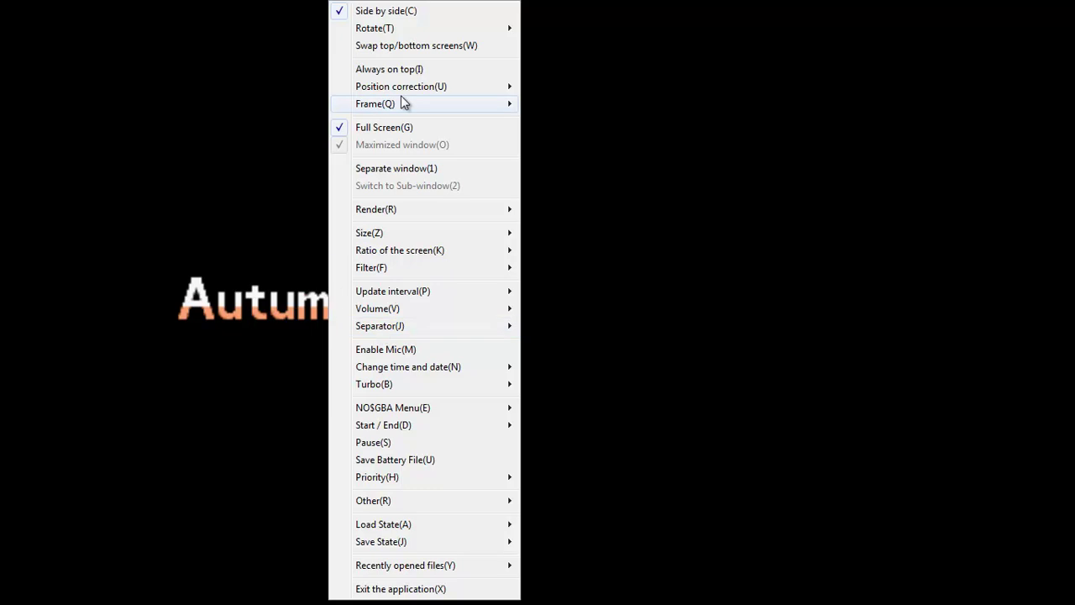
Exit the no$zoomer application and close the no$gba folder window
mouse_move(401, 100)
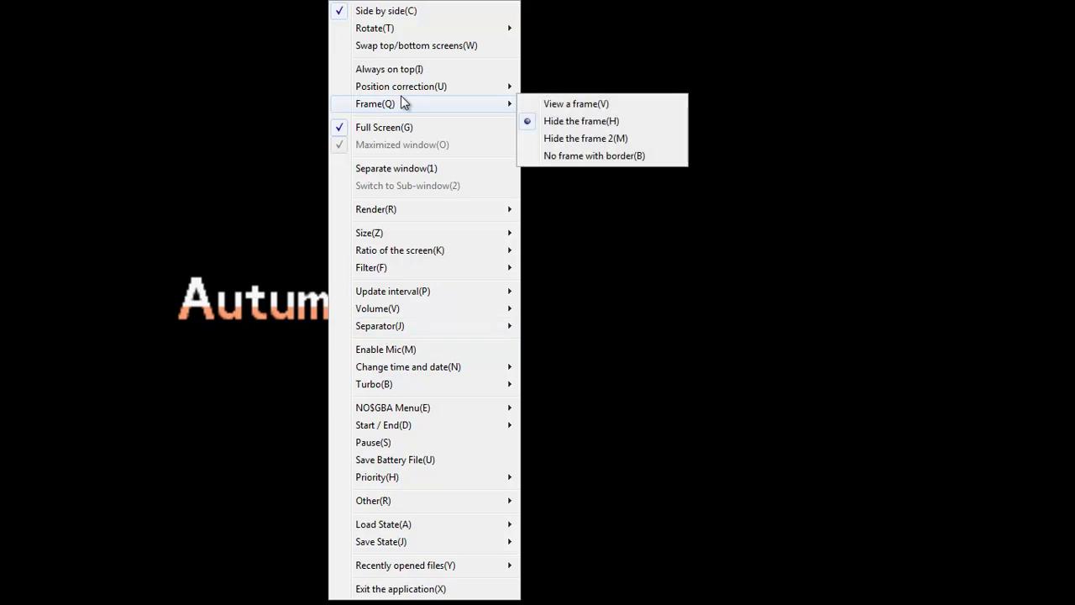
left_click(401, 589)
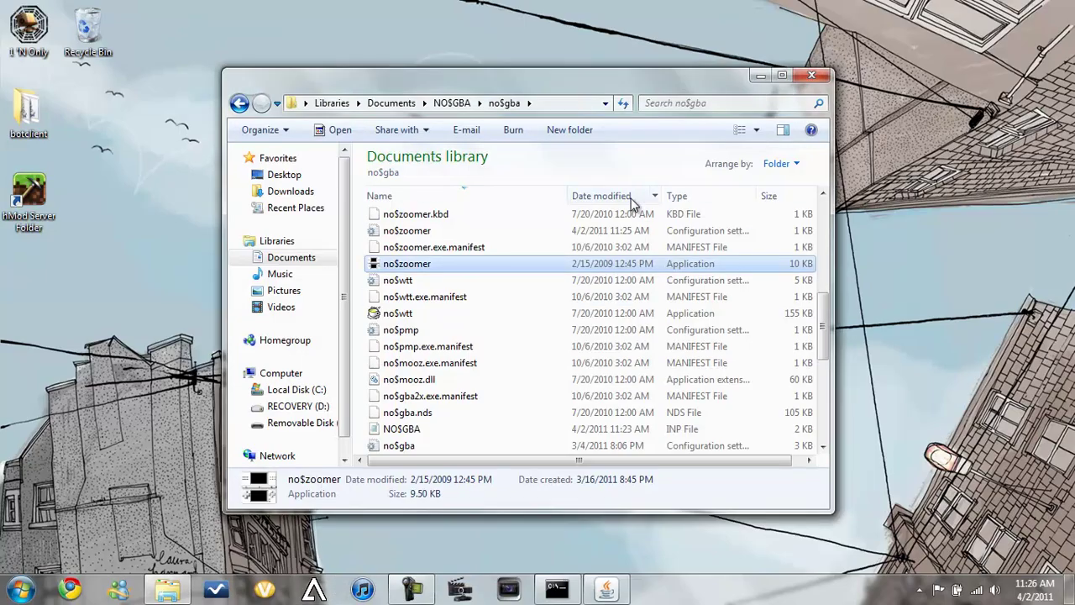
left_click(812, 75)
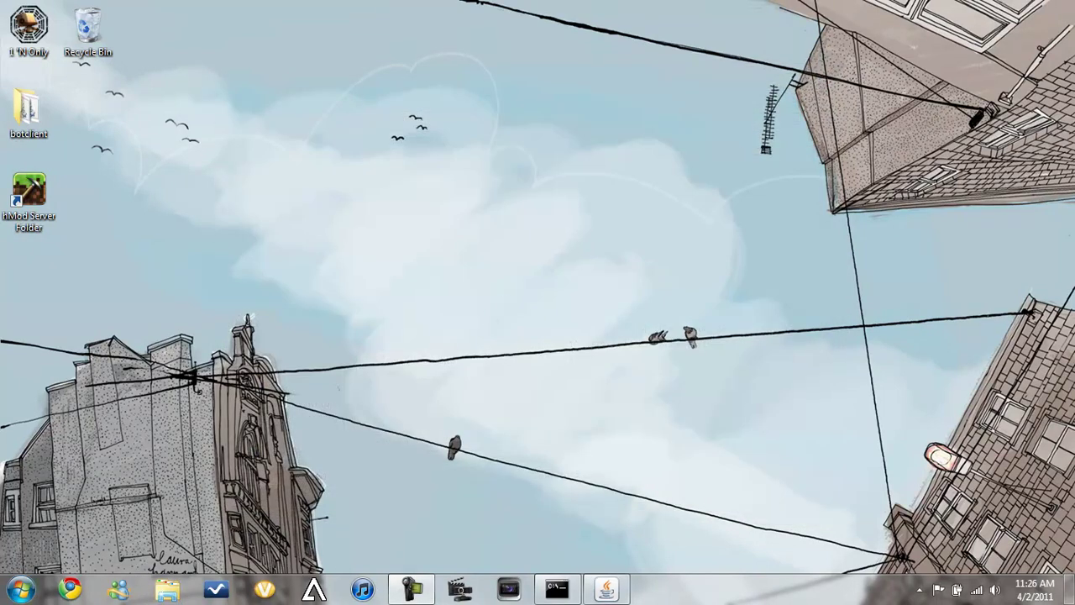
left_click(20, 589)
left_click(574, 312)
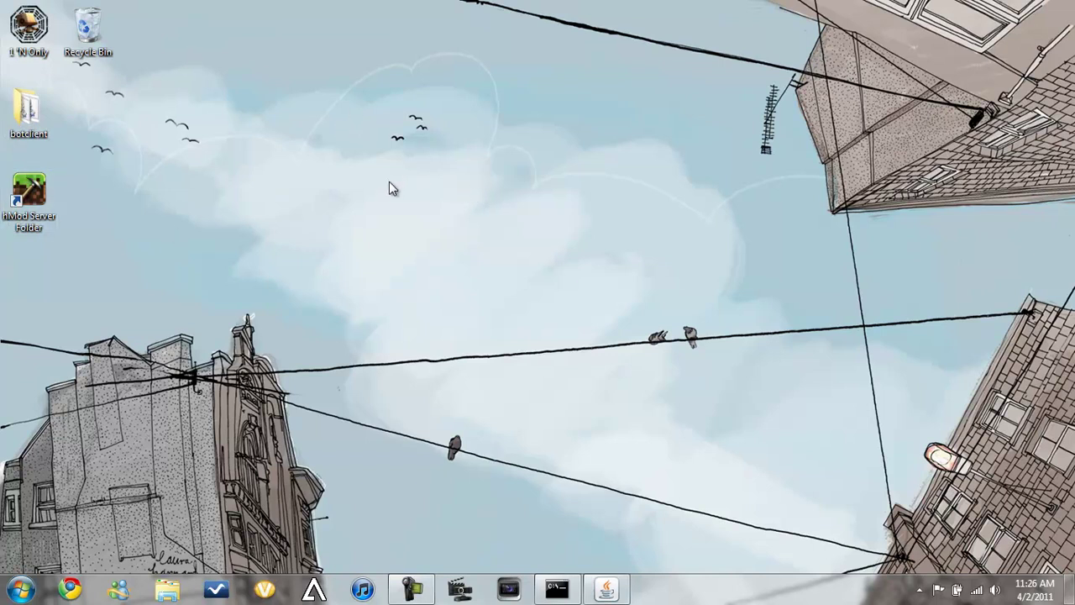
mouse_move(190, 159)
left_mouse_down()
mouse_move(215, 164)
mouse_move(203, 146)
left_mouse_up()
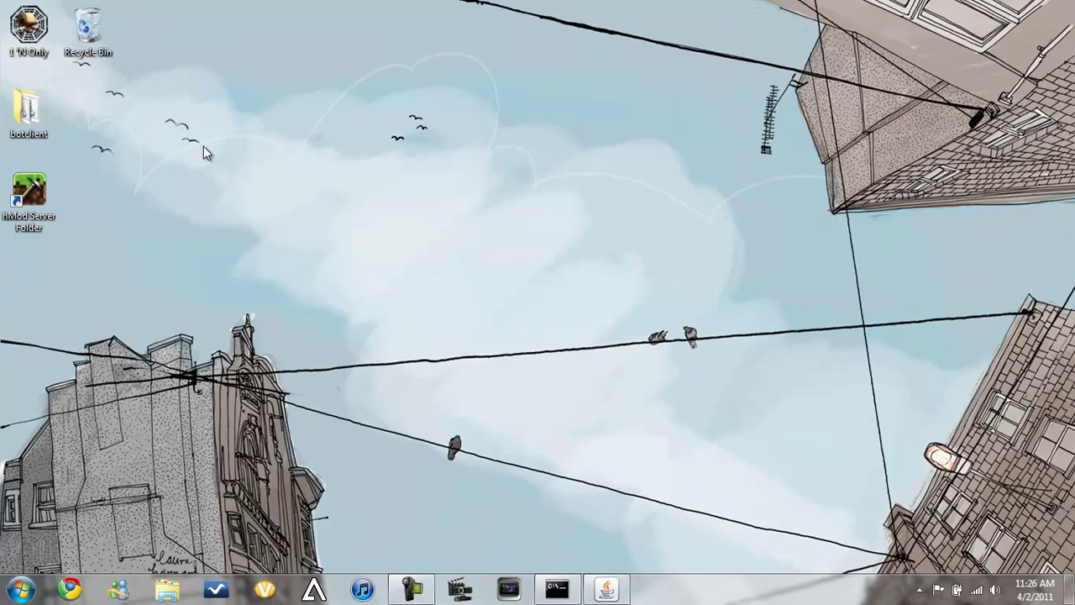